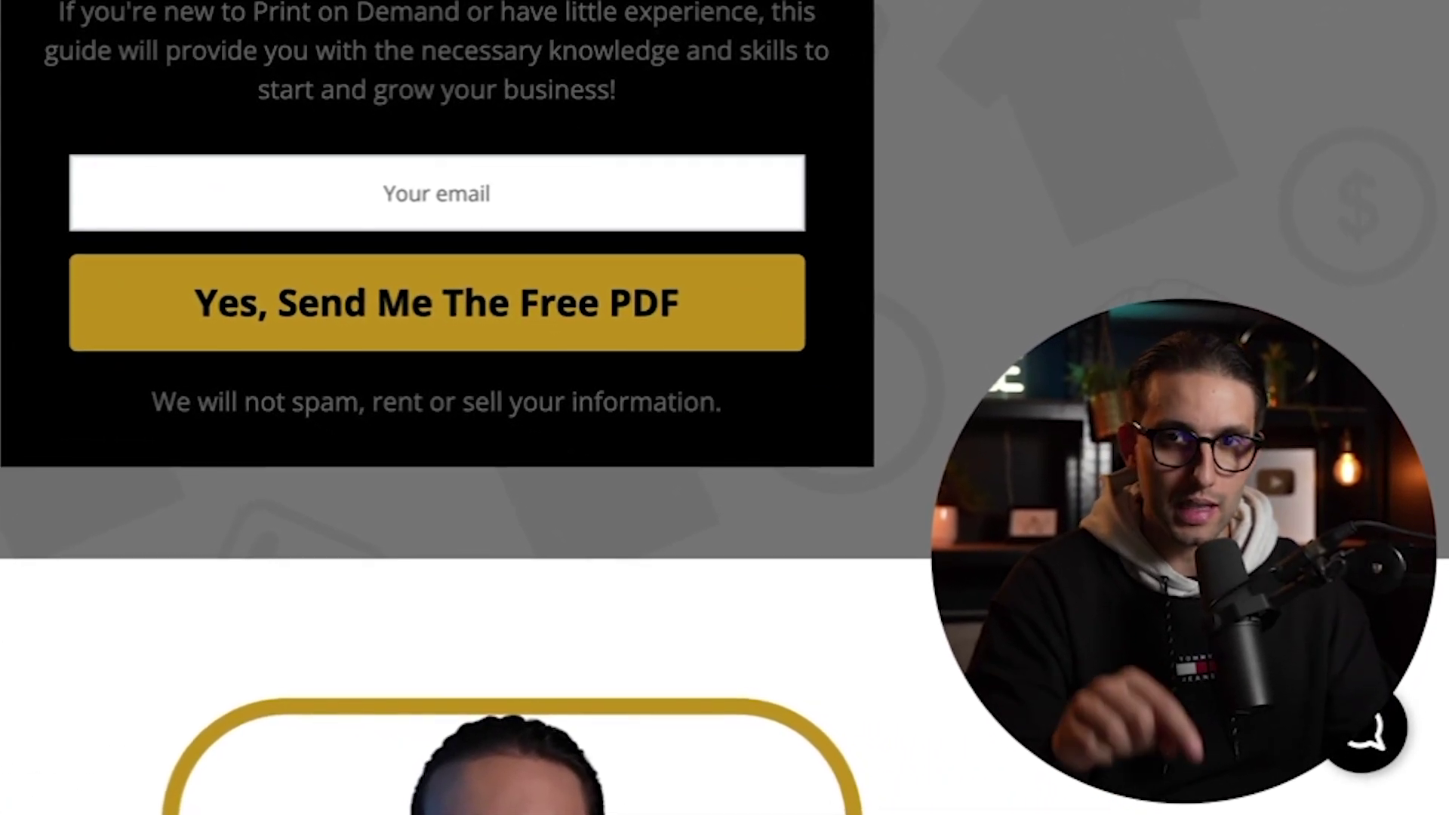
left_click(120, 368)
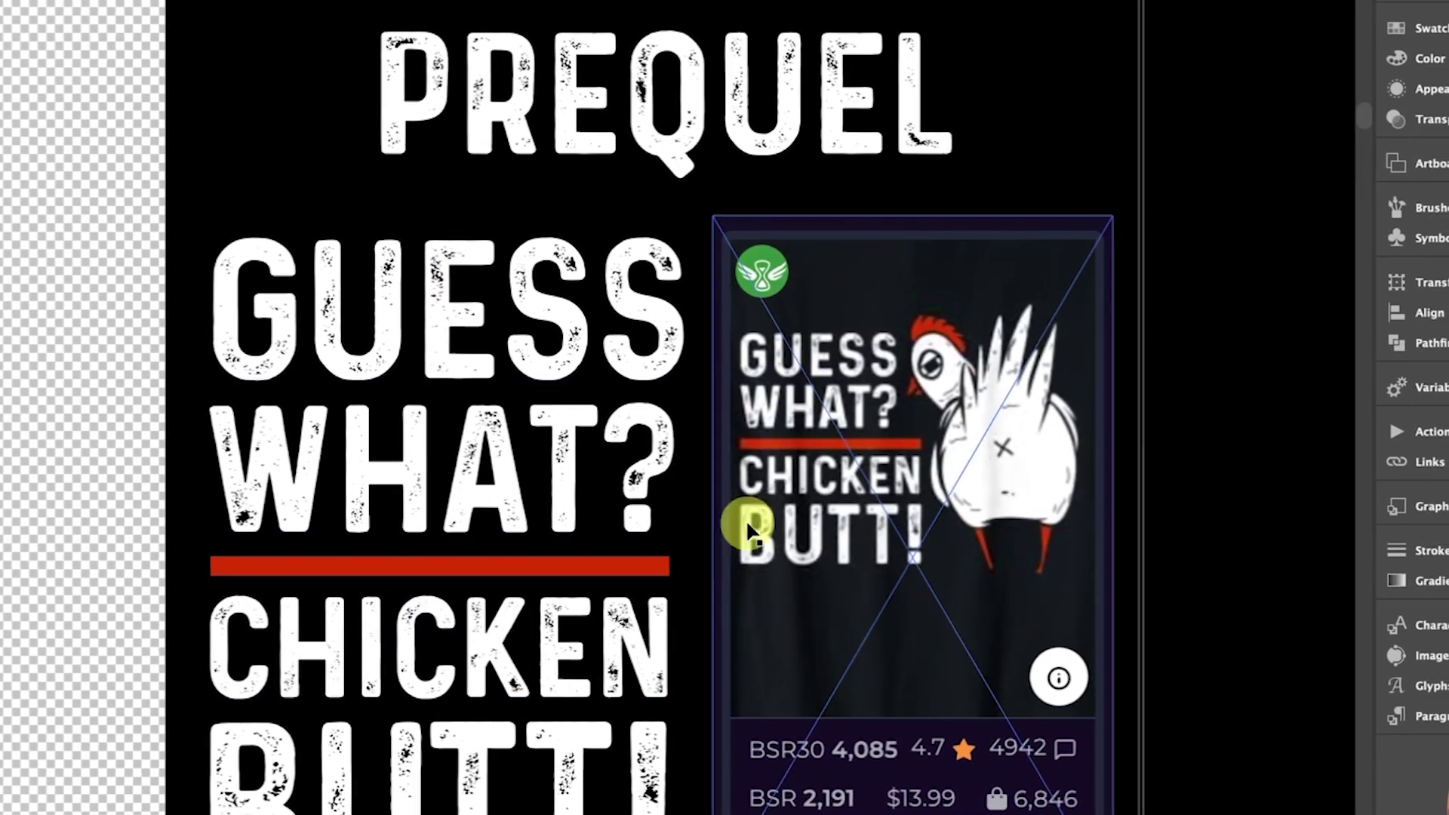
Isolate the PREQUEL sample group, inspect the font name of its heading text, and exit isolation.
double_click(621, 92)
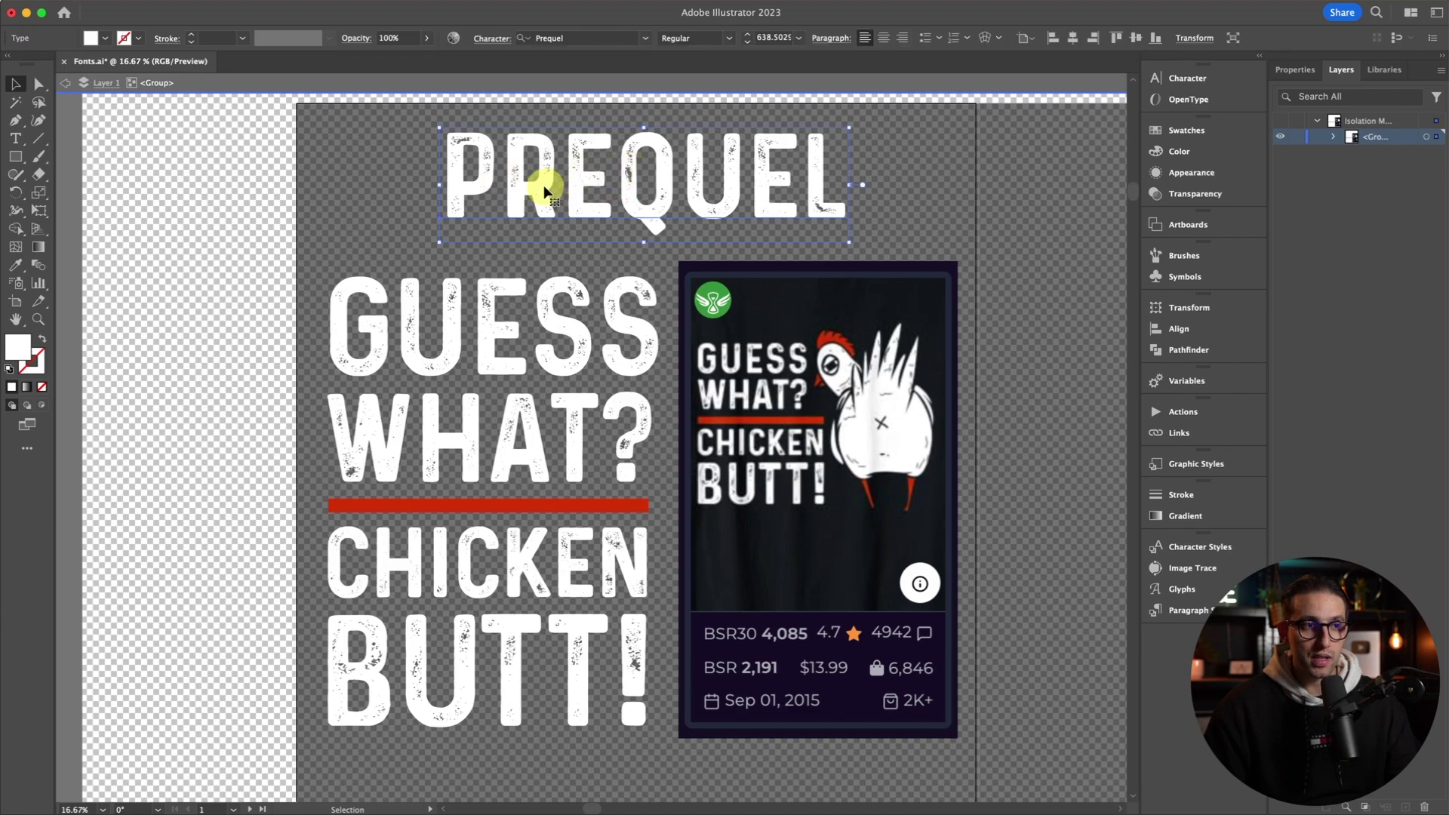
left_click(595, 33)
left_click(584, 129)
double_click(434, 225)
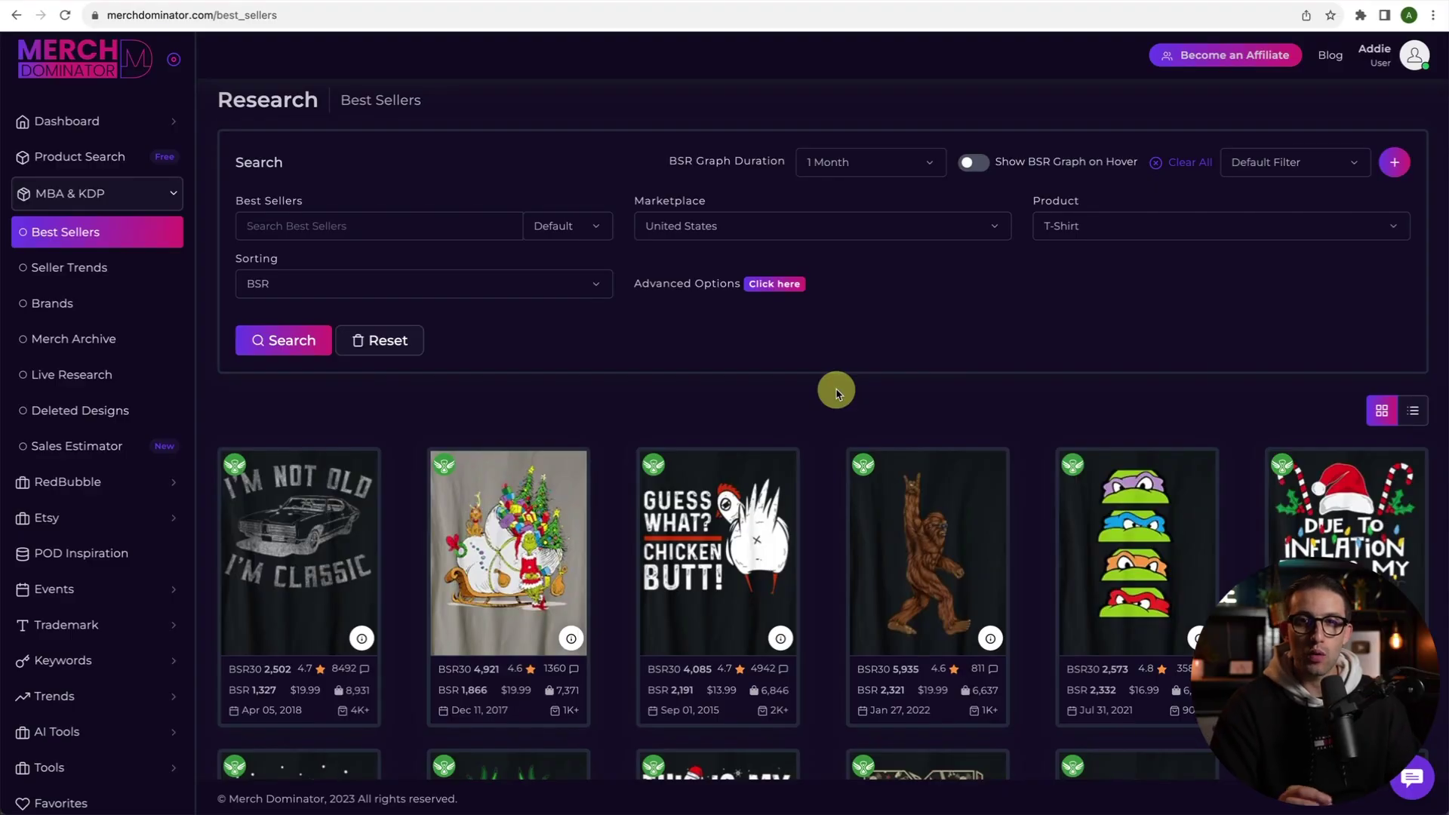
Browse the Best Sellers T-shirt designs for the United States marketplace in Merch Dominator.
scroll(836, 393, "down", 10)
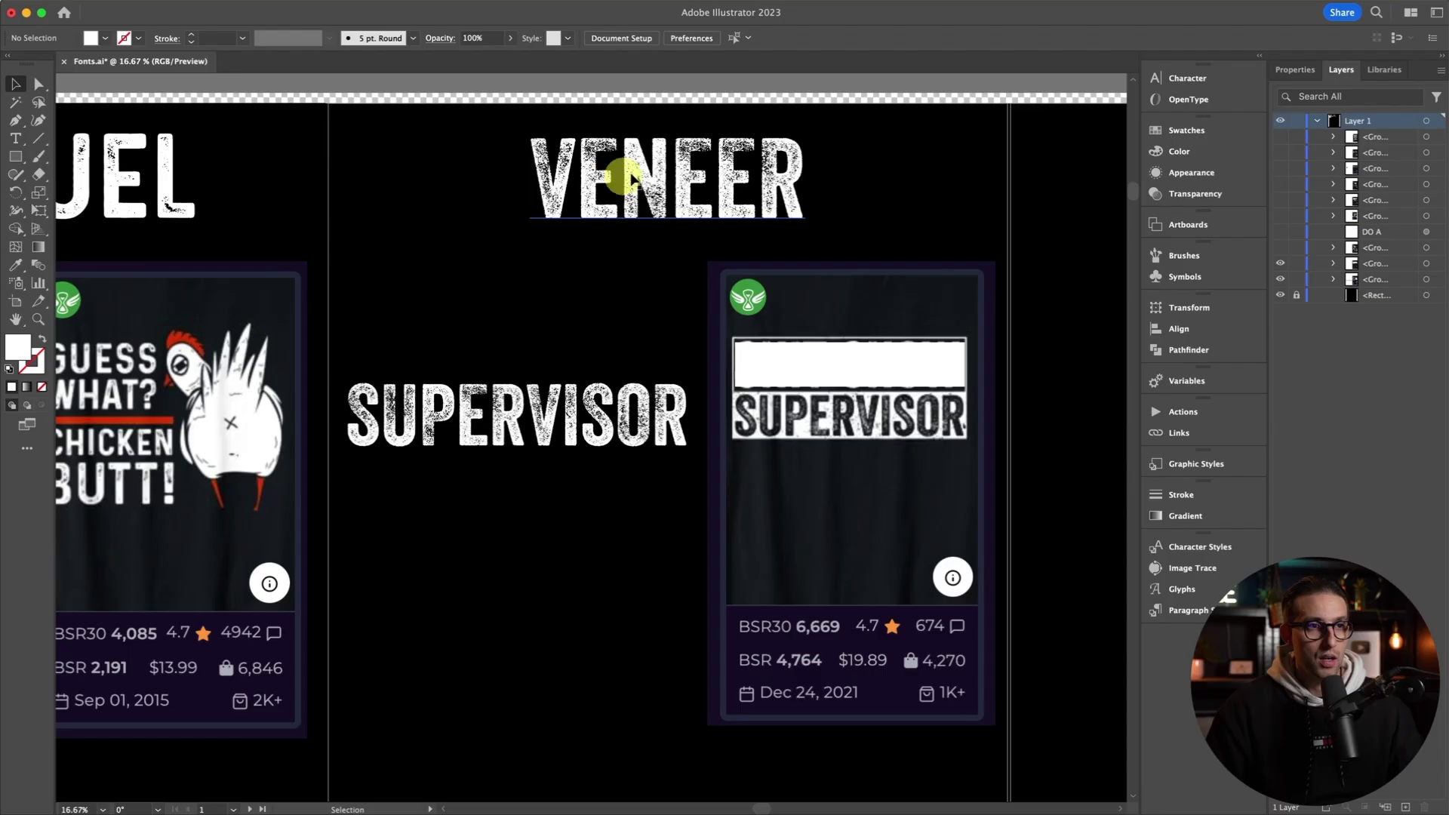
Isolate the VENEER sample group, filter the font list by "Veneer" to view the family's variants, and exit isolation.
left_click(655, 178)
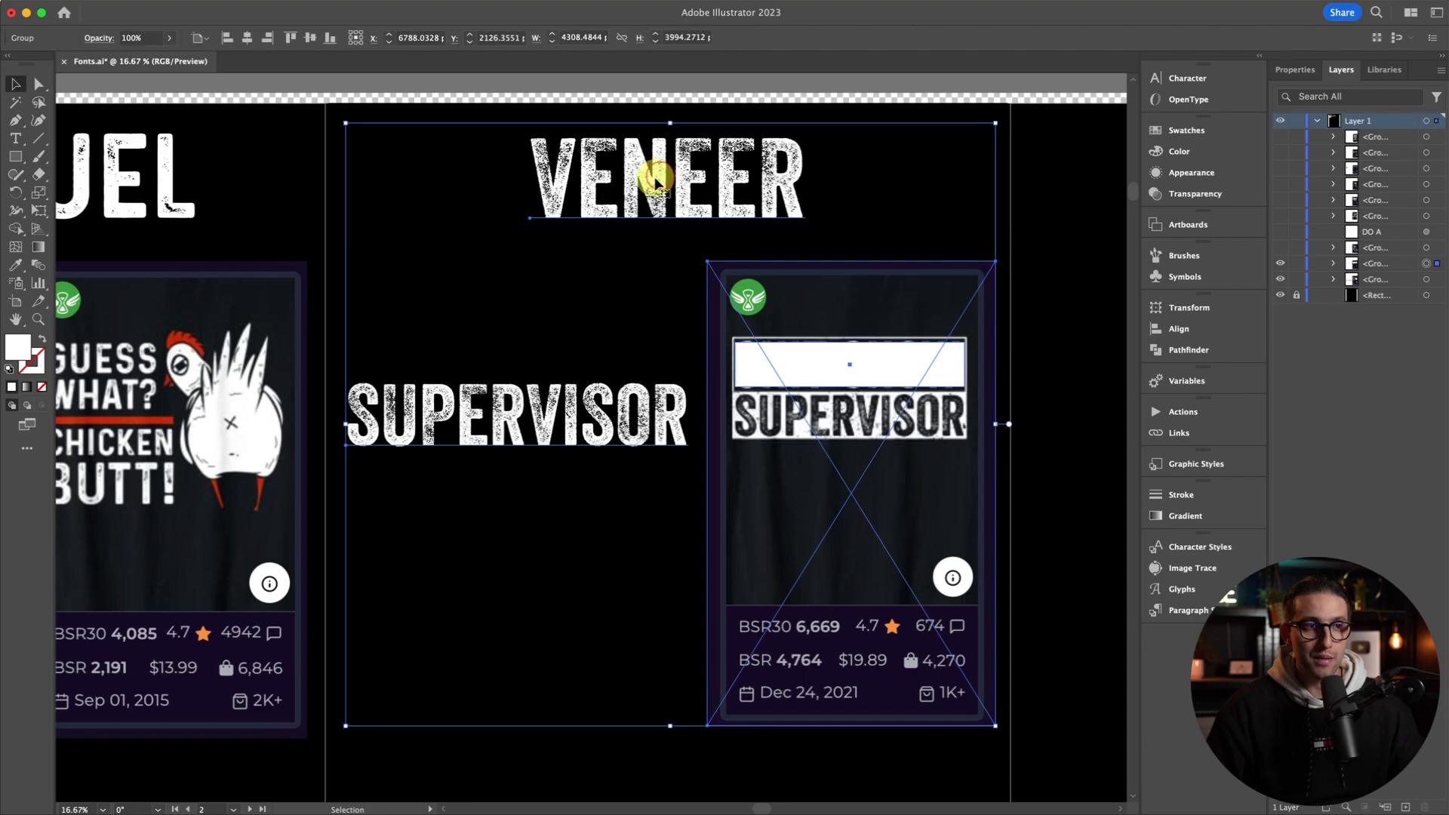
double_click(647, 183)
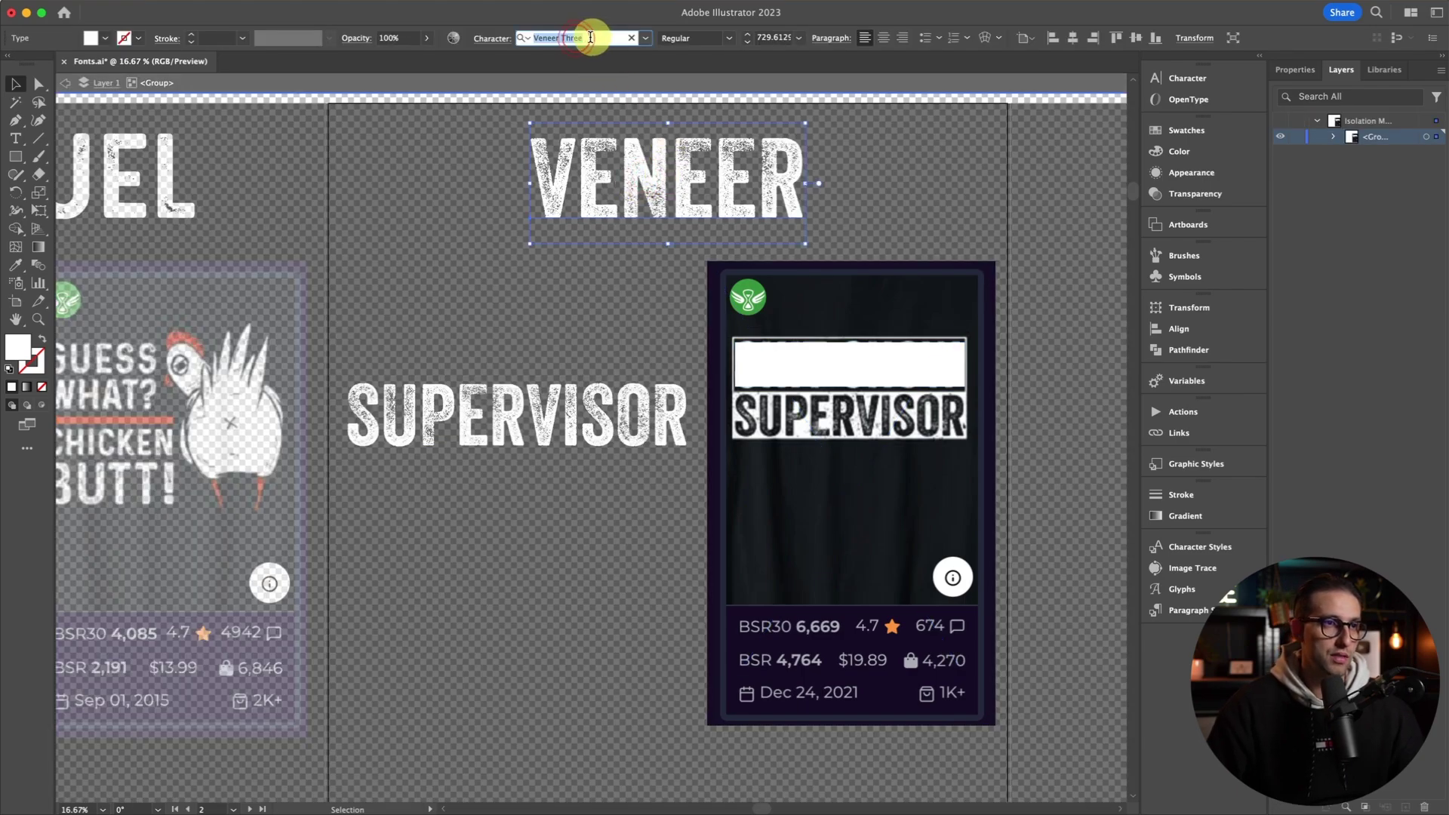
left_click(577, 38)
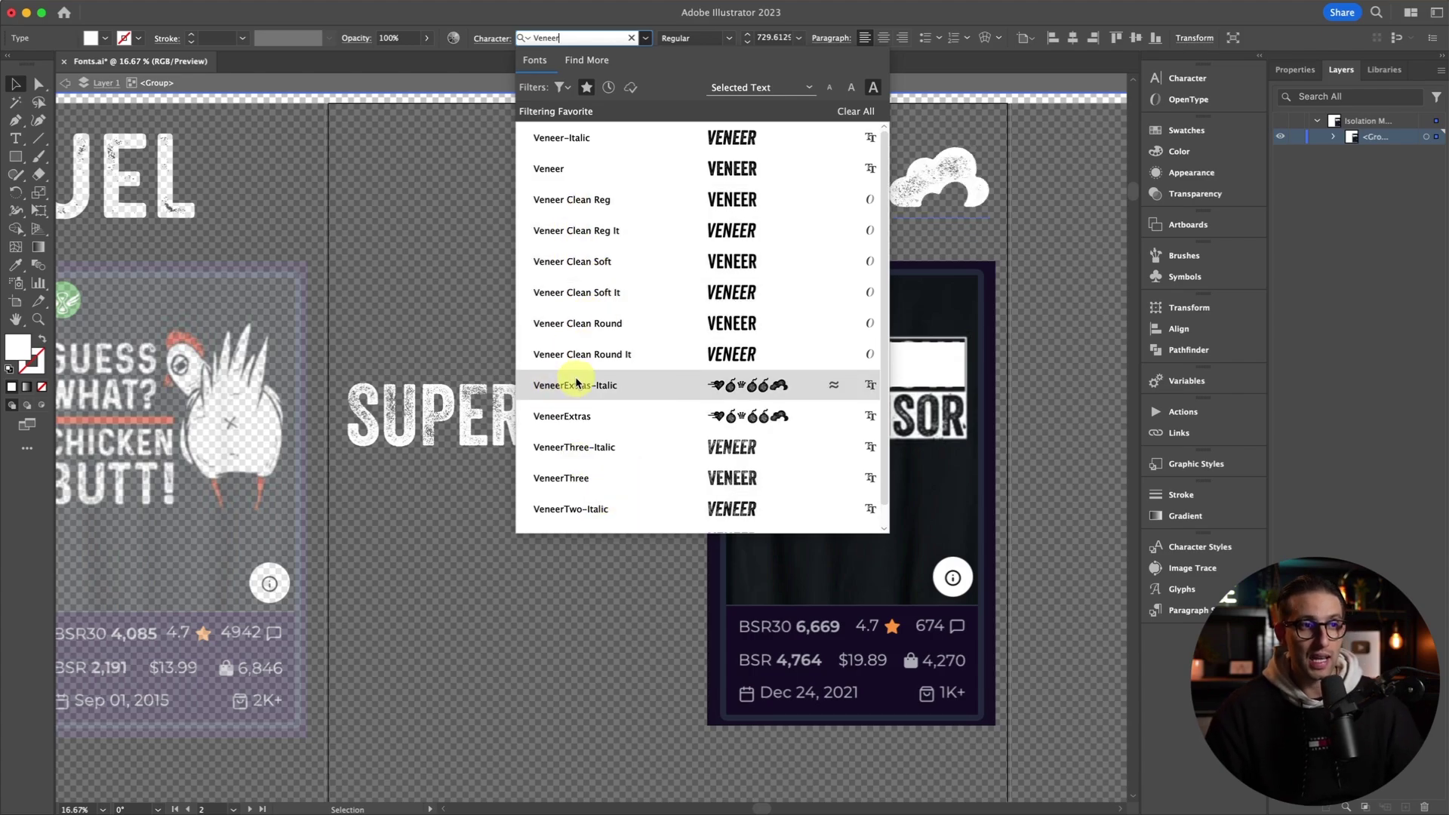
left_click(432, 313)
double_click(433, 314)
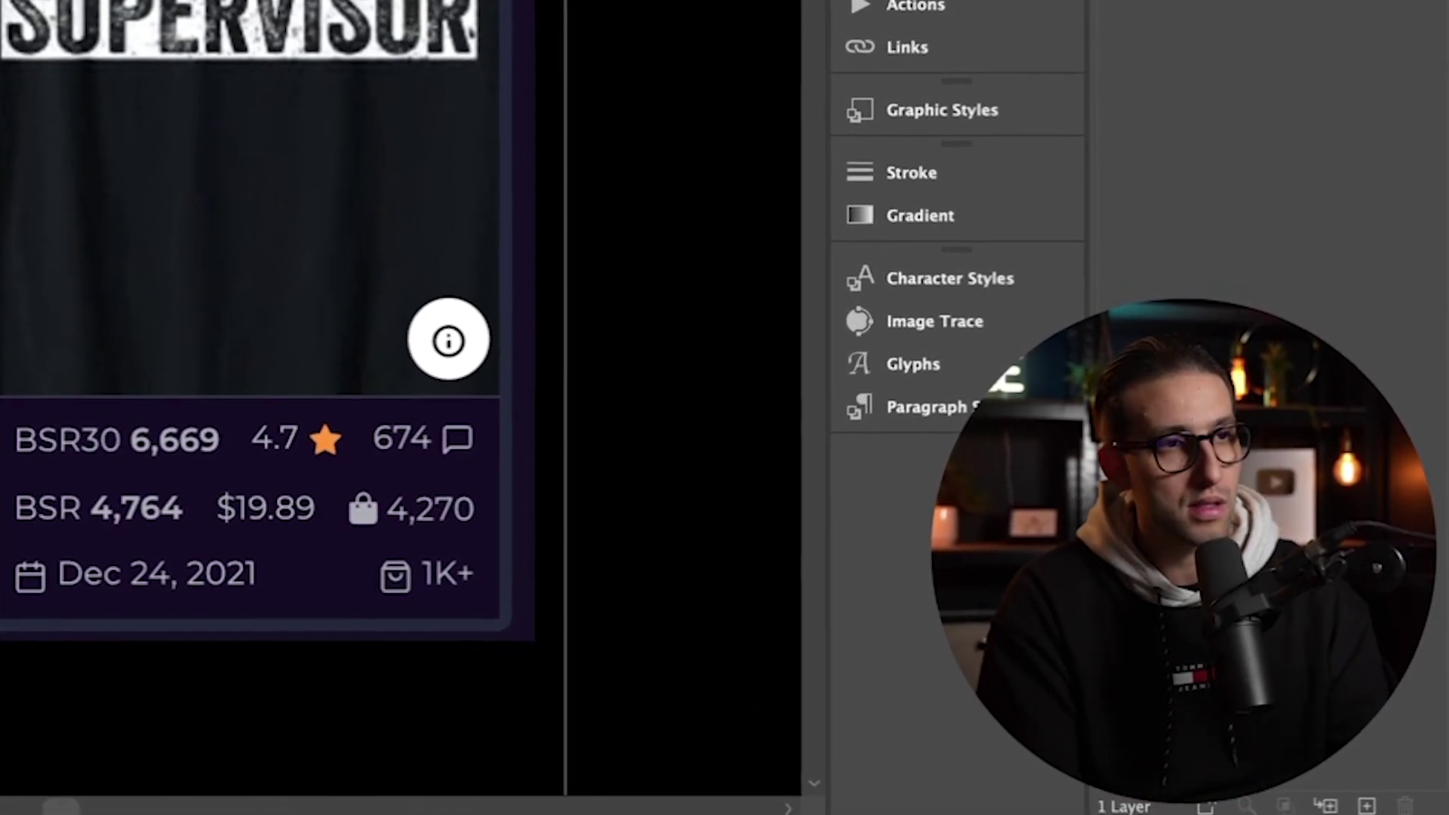
scroll(615, 370, "left", 5)
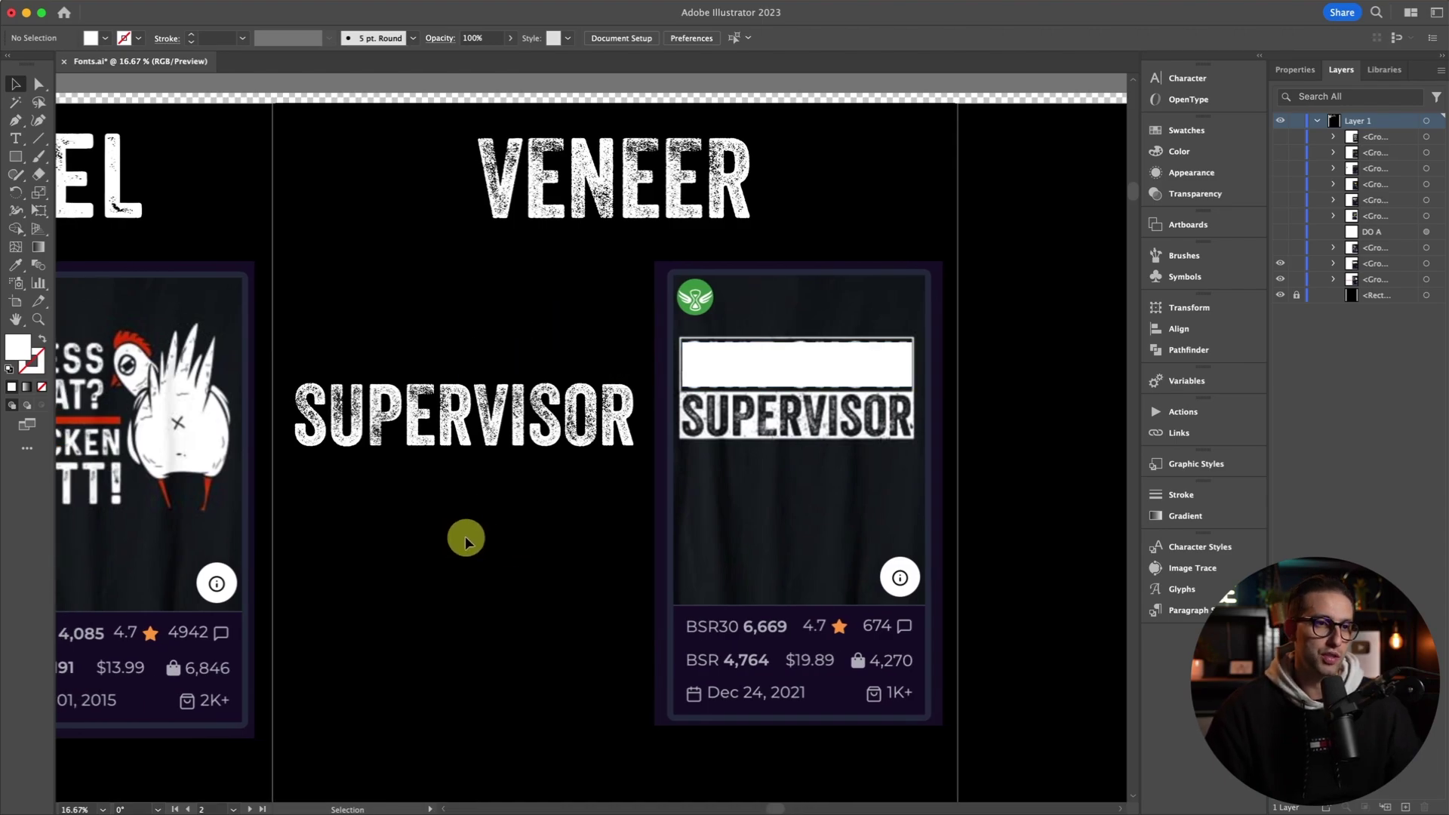
left_click(785, 372)
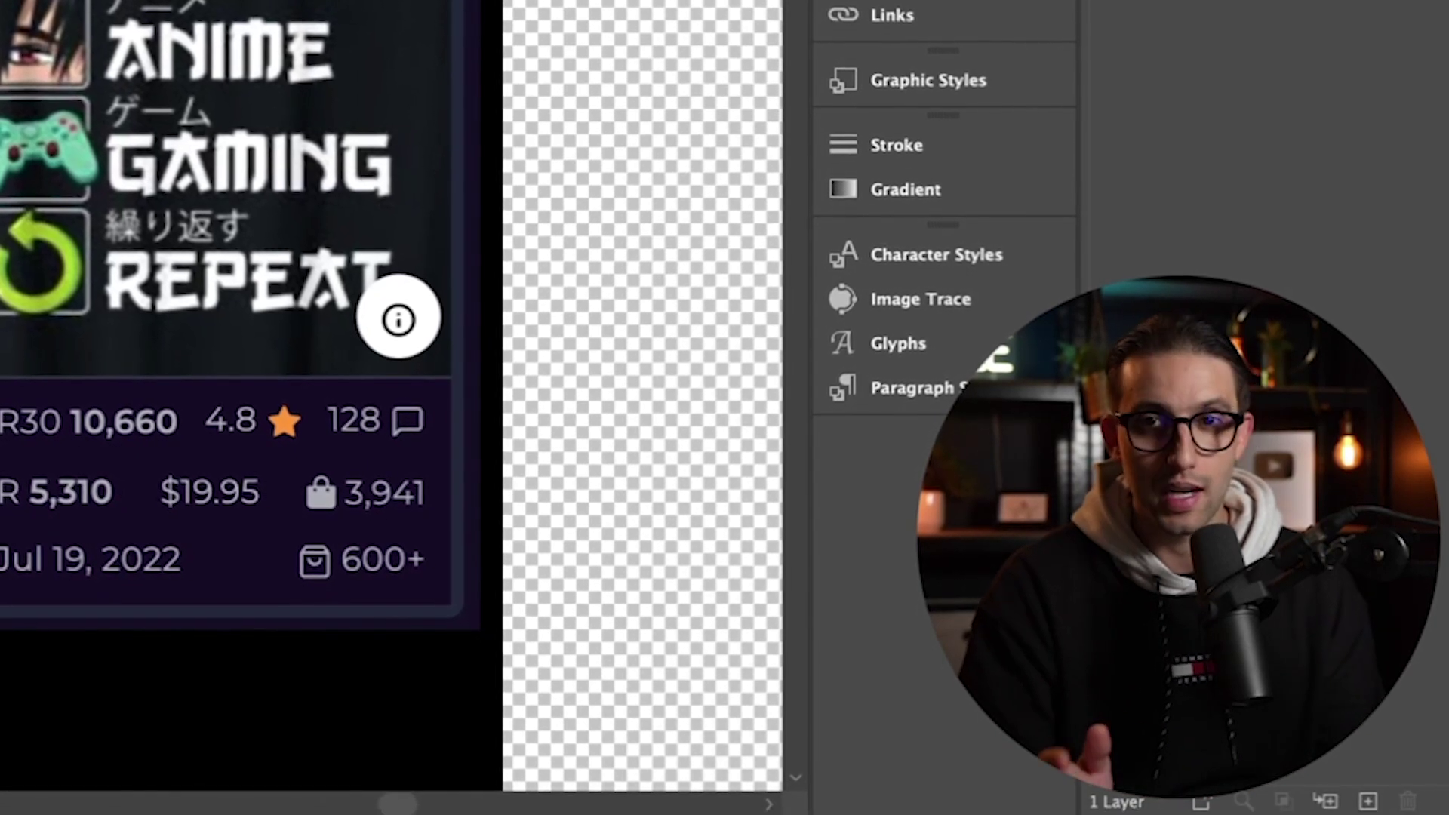
left_click(867, 537)
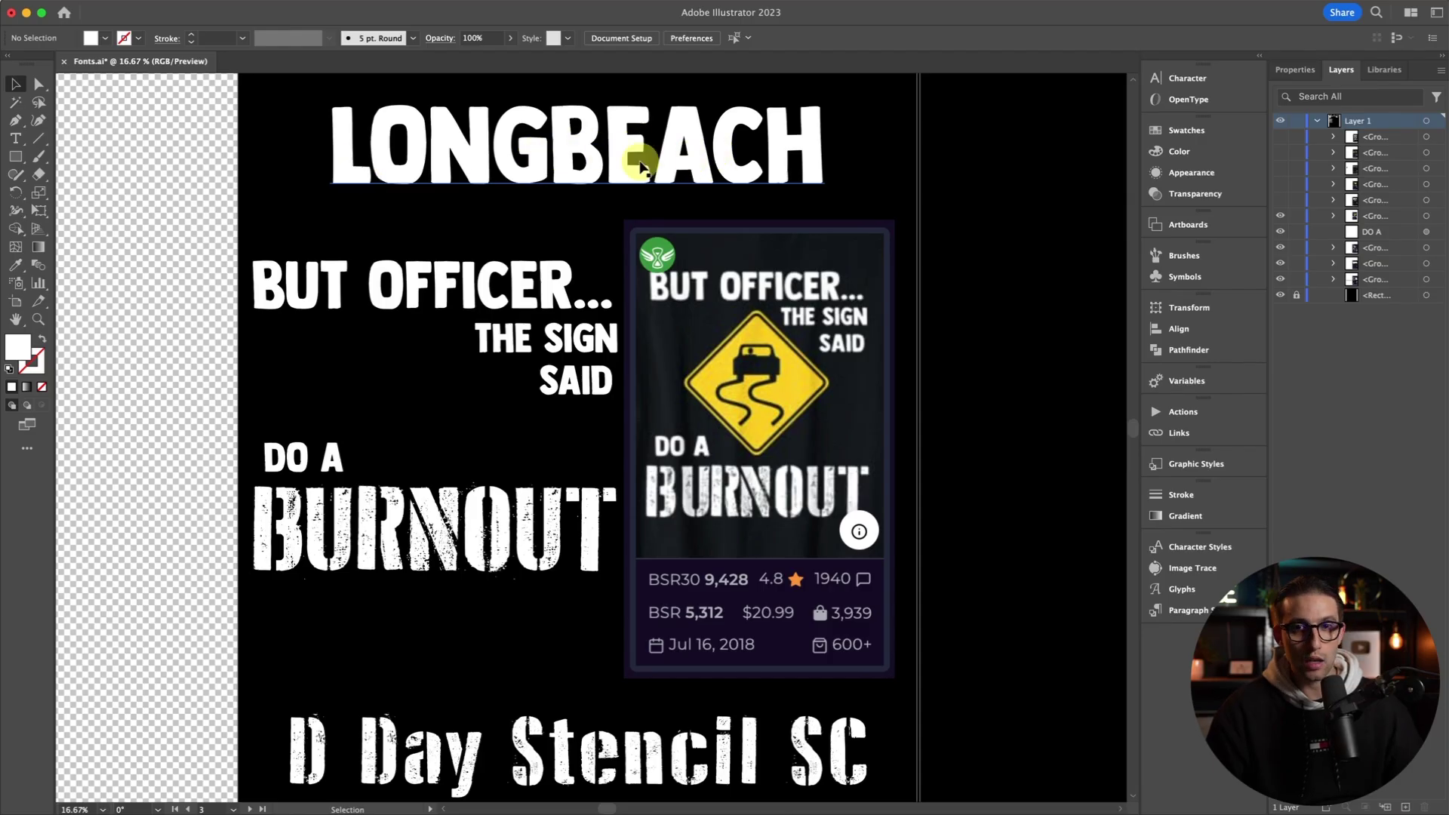
Select the LONGBEACH sample group to examine its Longbeach and D Day Stencil SC lettering, and deselect it.
left_click(464, 286)
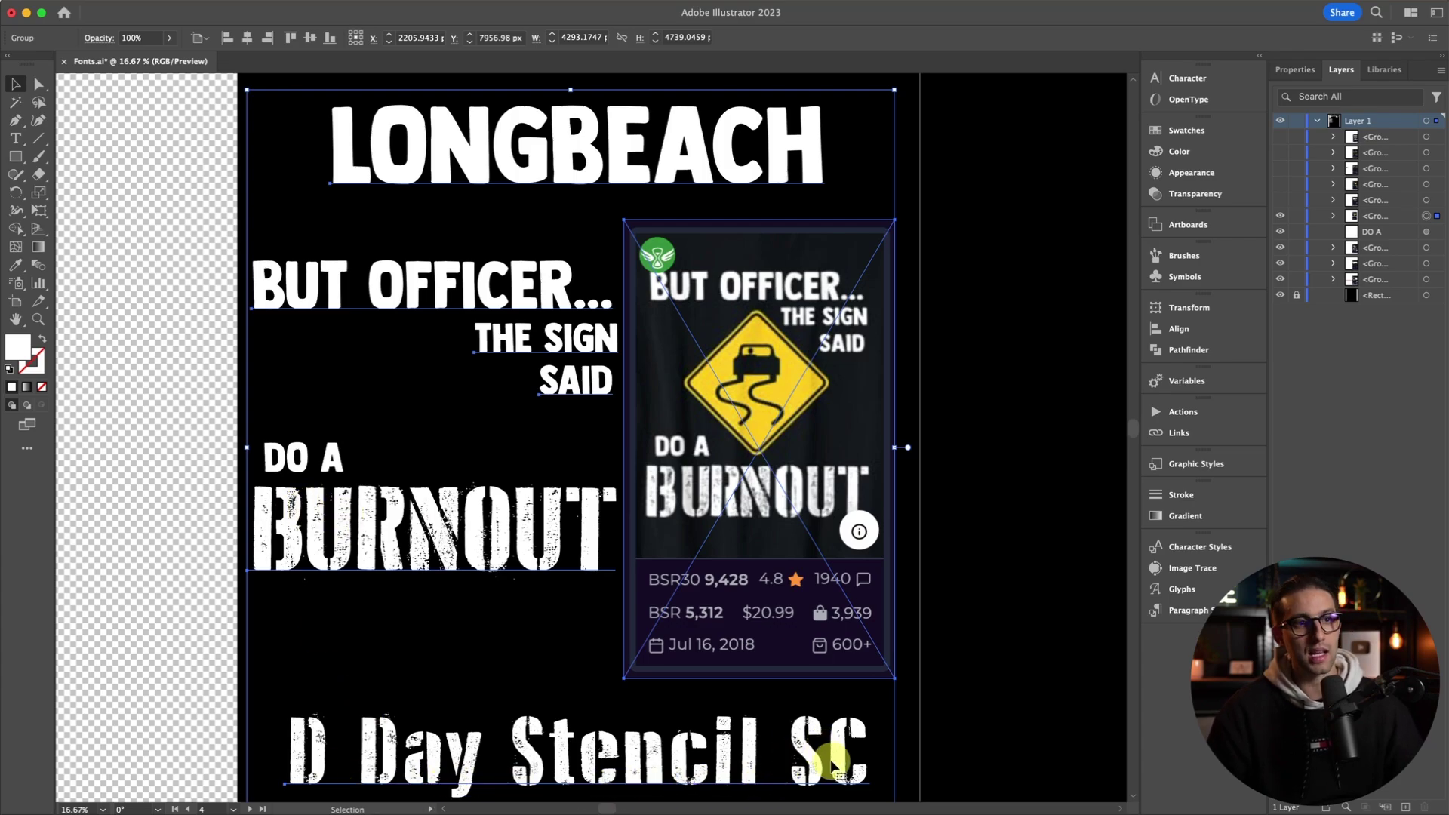
left_click(976, 504)
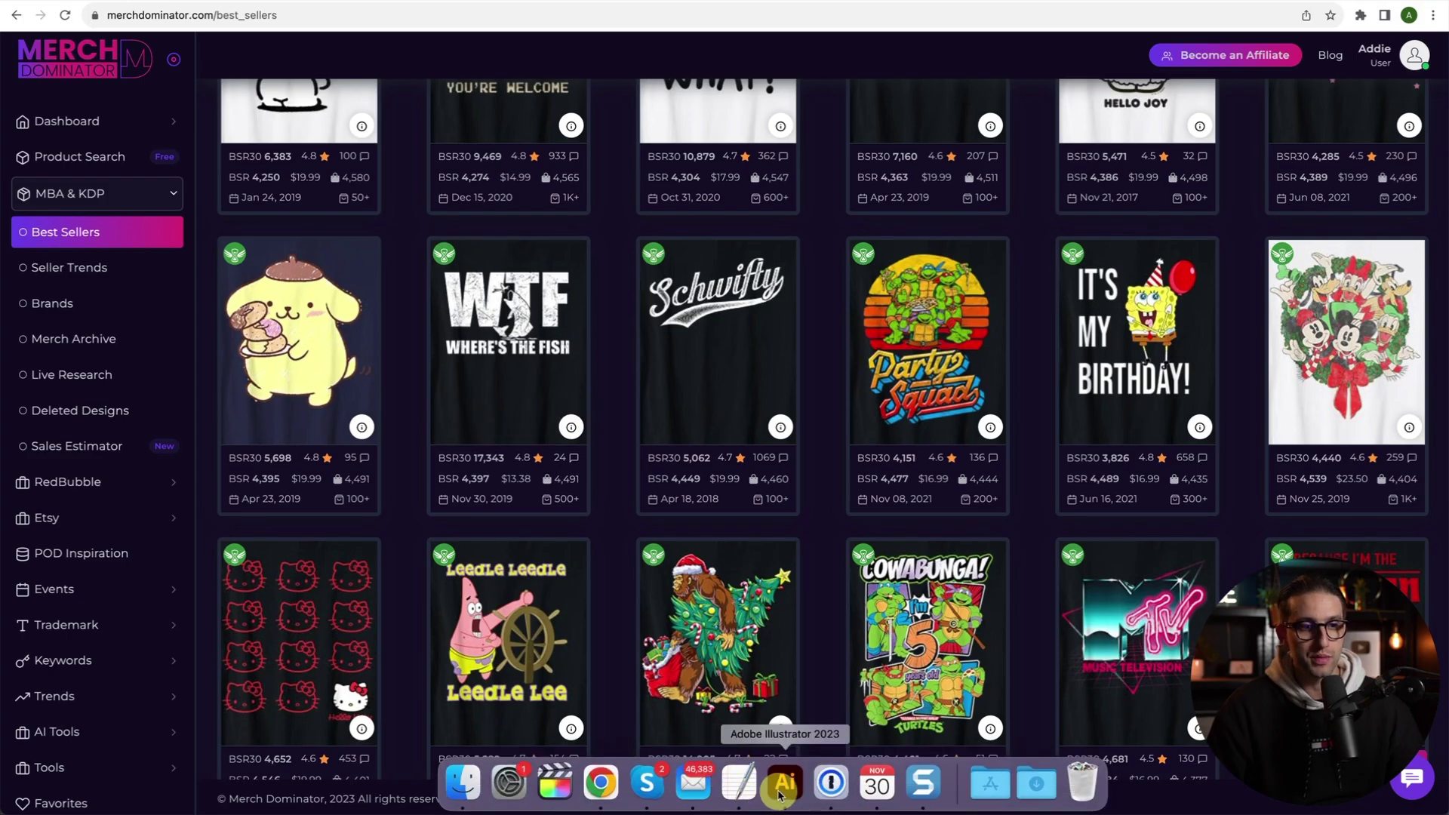
Switch from the Best Sellers page to Adobe Illustrator.
left_click(782, 785)
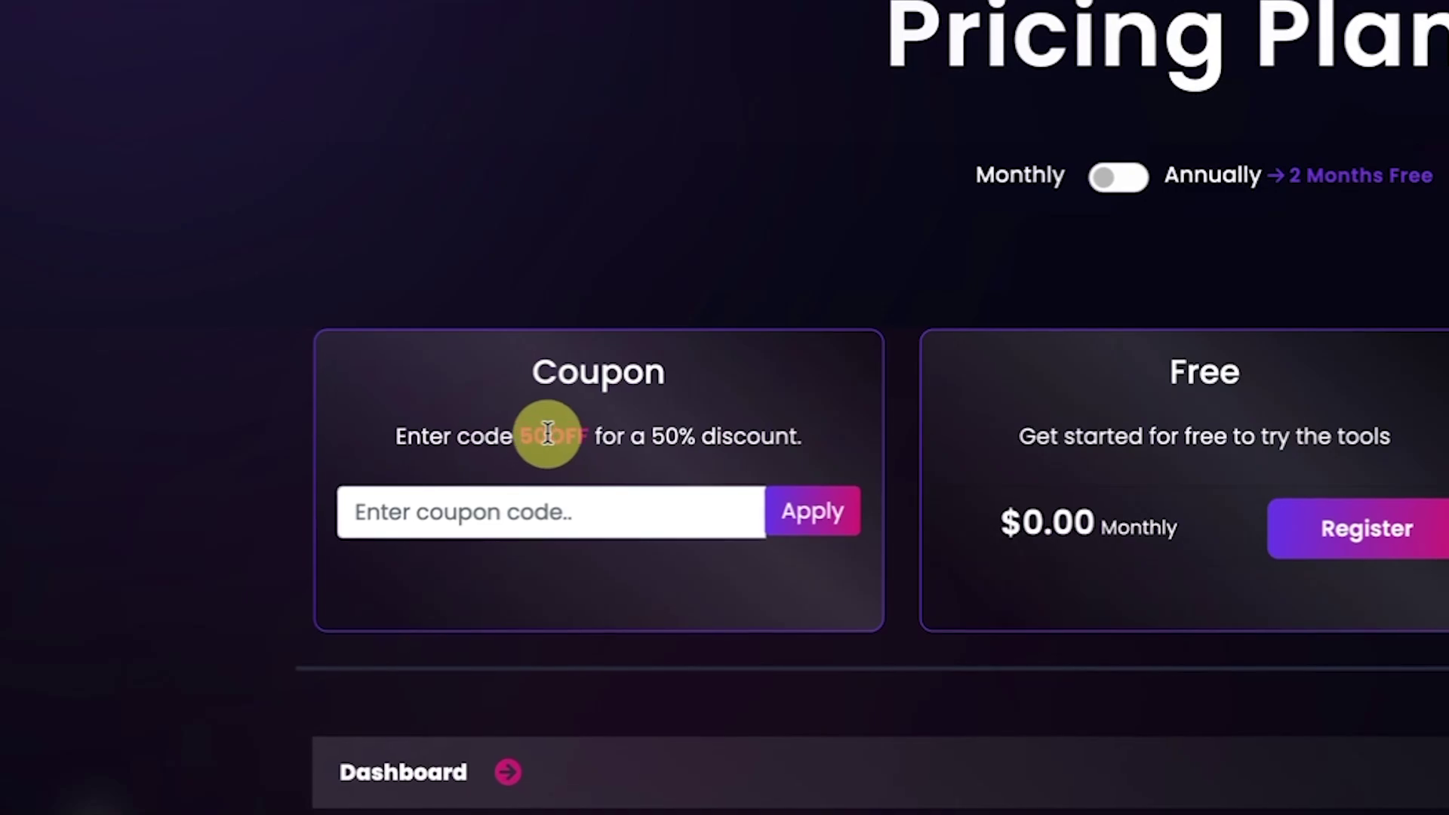
Copy coupon code 50OFF on the pricing page, apply it, and switch the plans to annual billing.
double_click(336, 739)
key("ctrl+c")
left_click(398, 516)
key("ctrl+v")
left_click(798, 521)
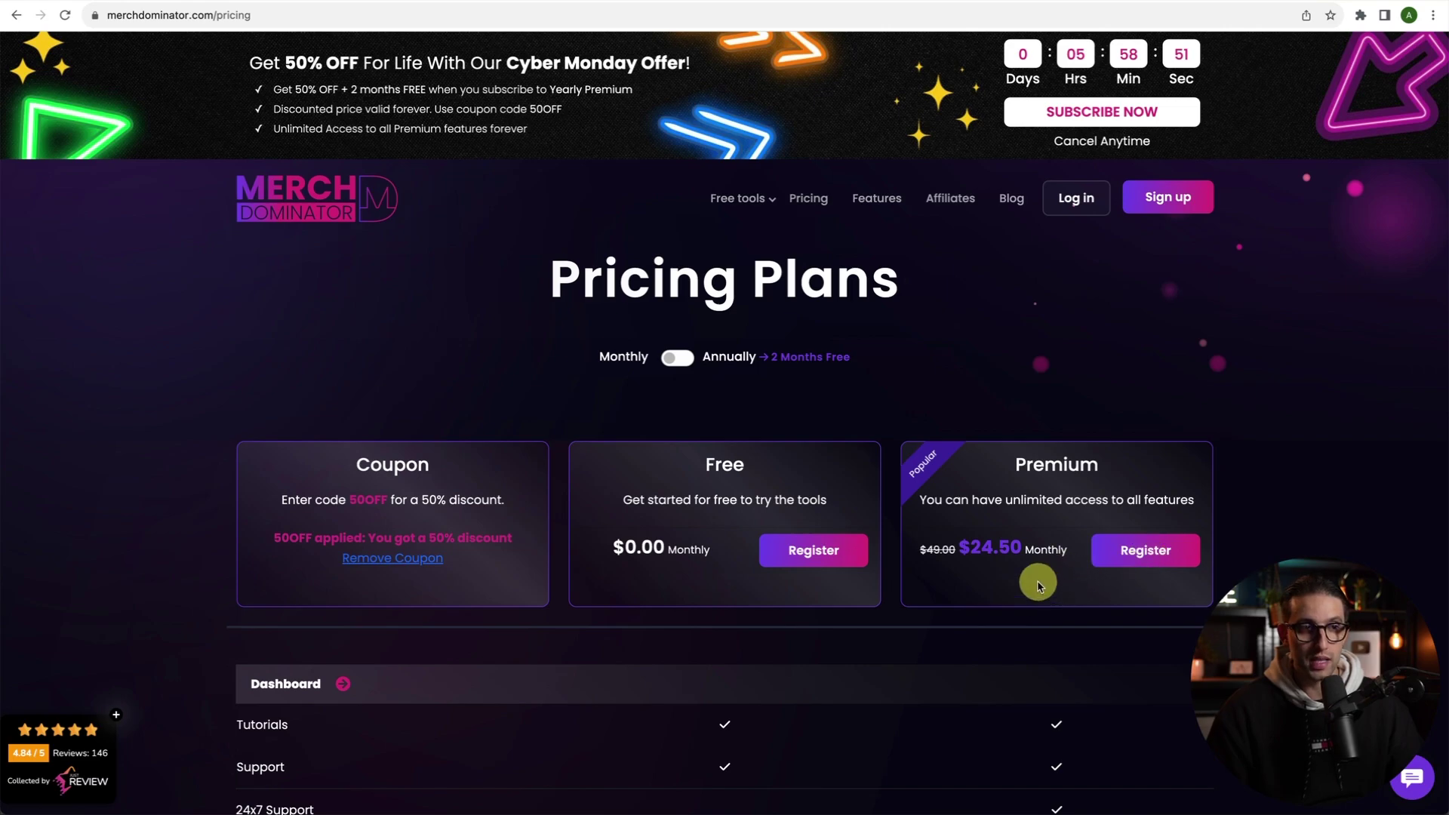
left_click(679, 363)
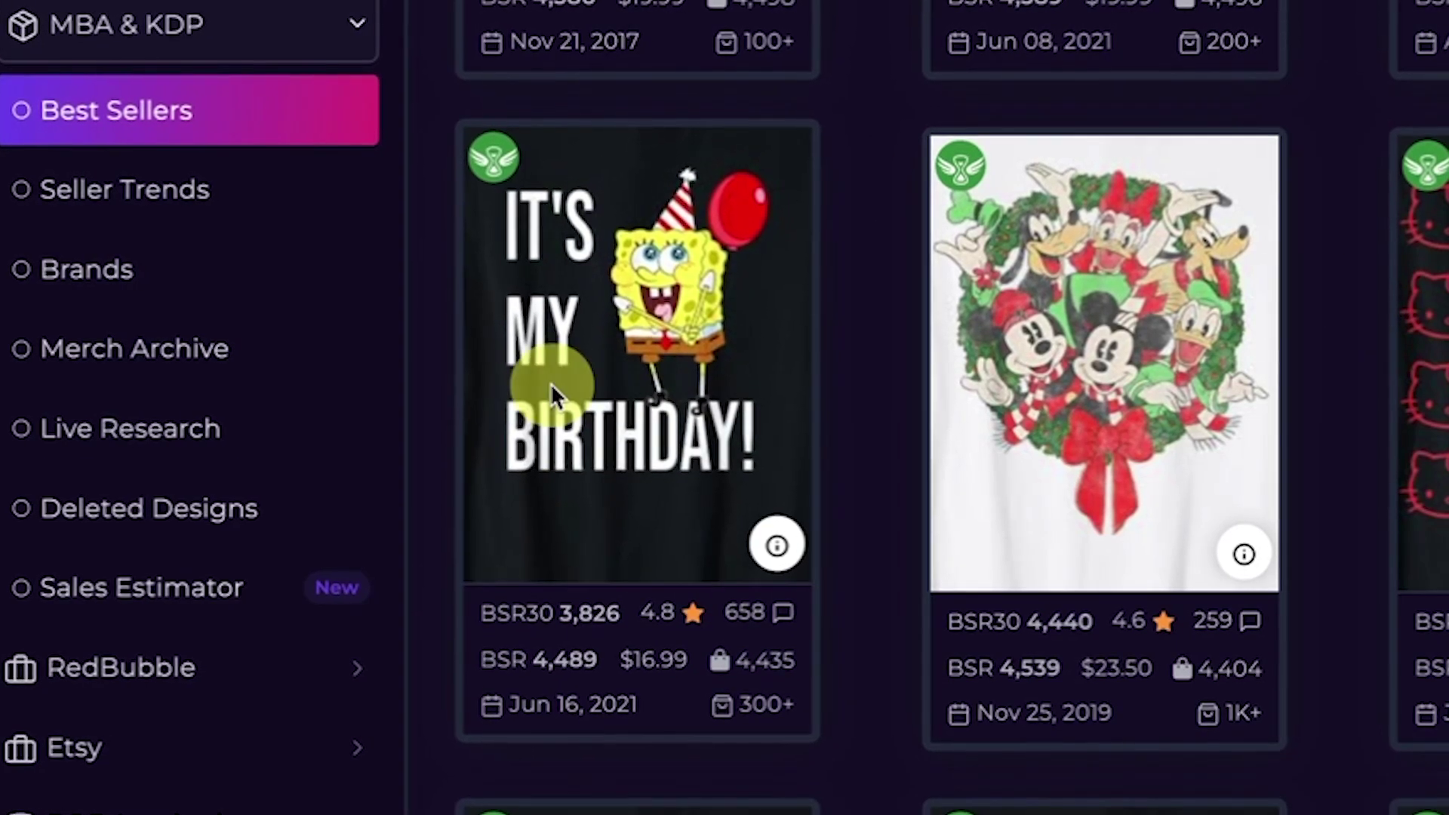
Open the product details of the "I love my hot girlfriend" T-shirt from the Best Sellers list and look through them.
mouse_move(658, 551)
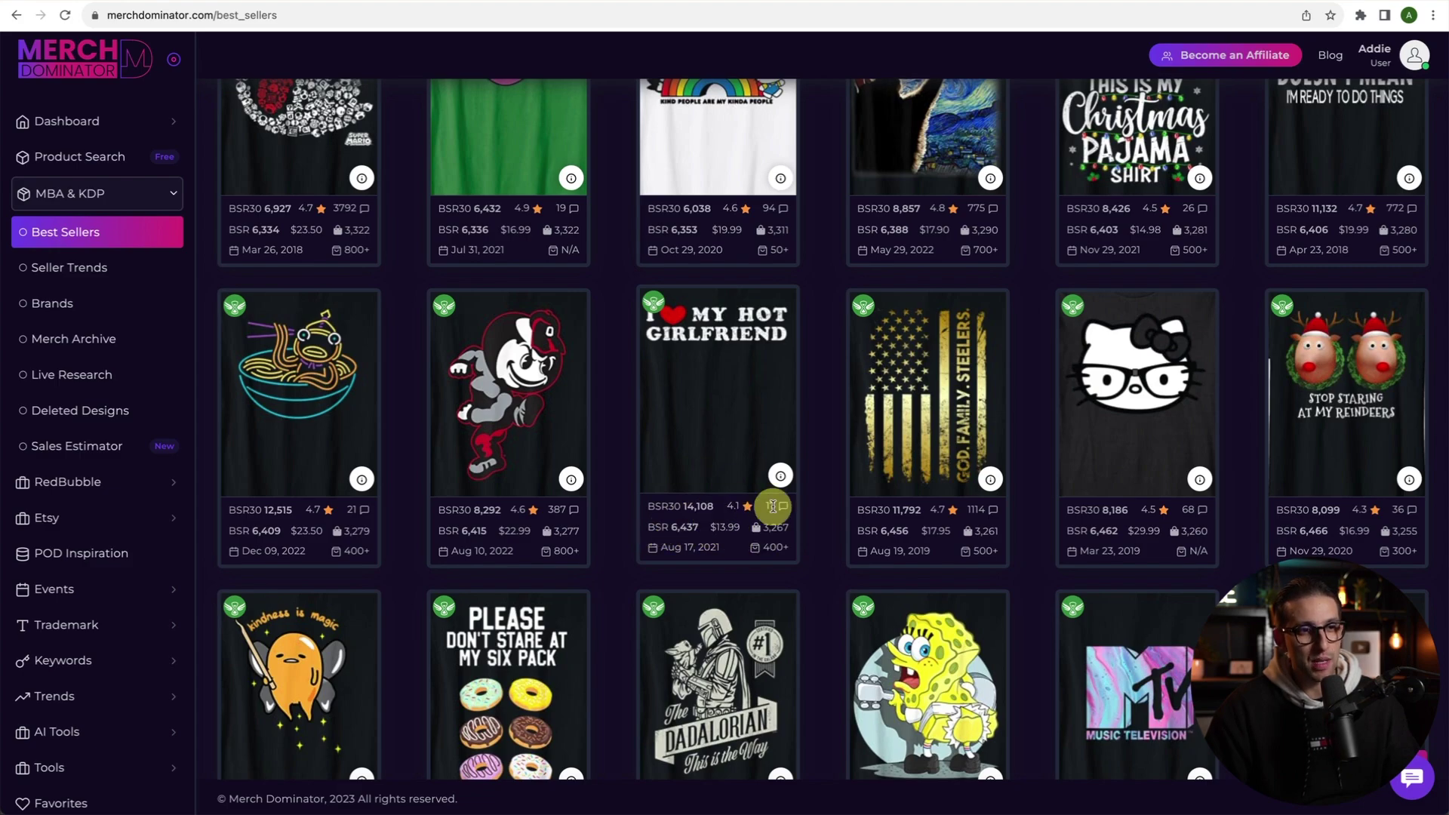
left_click(779, 479)
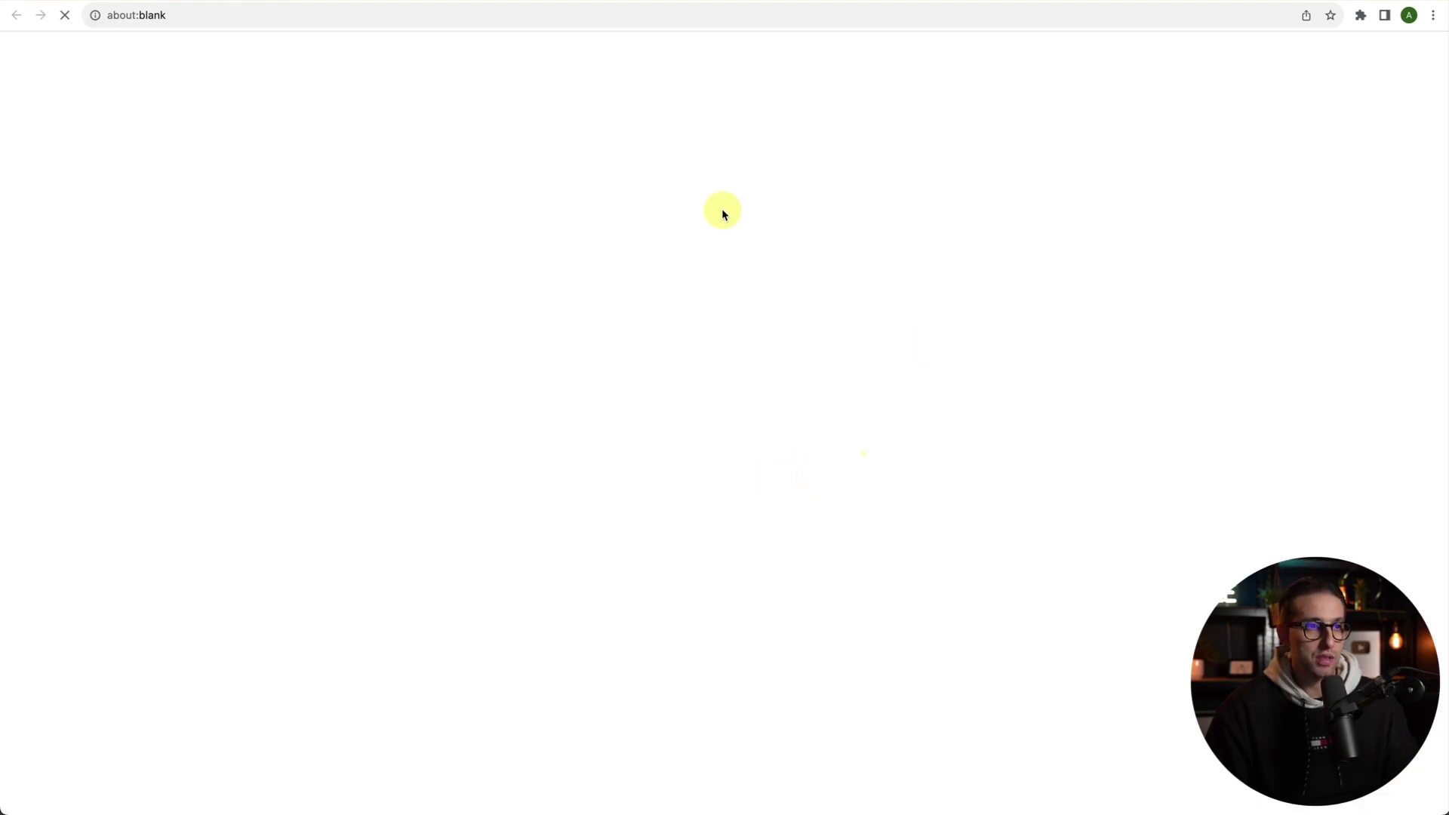
scroll(682, 323, "down", 8)
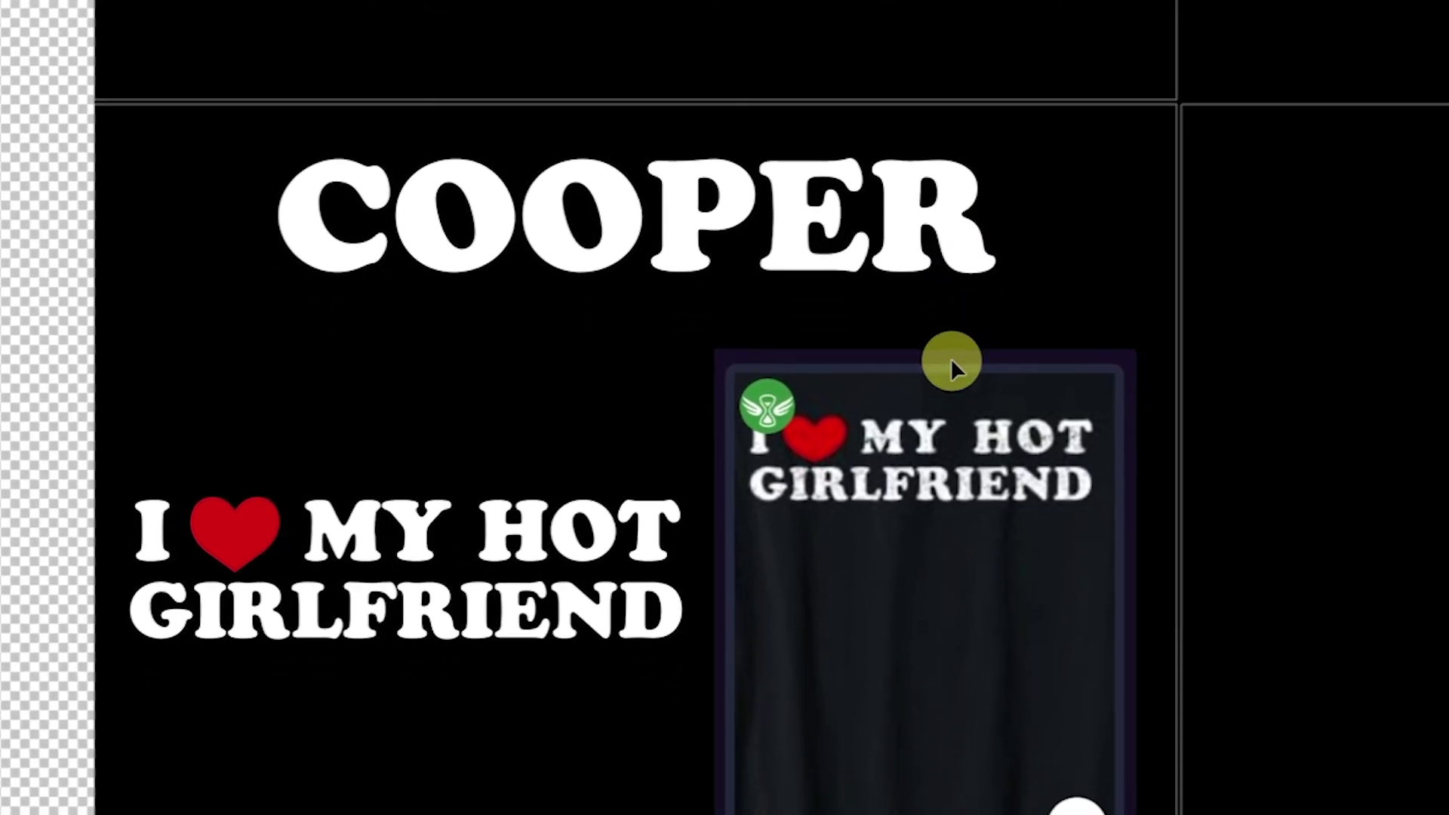
Compare the COOPER and CAPTURE IT font samples in Illustrator with their matching T-shirt listings.
scroll(945, 358, "down", 3)
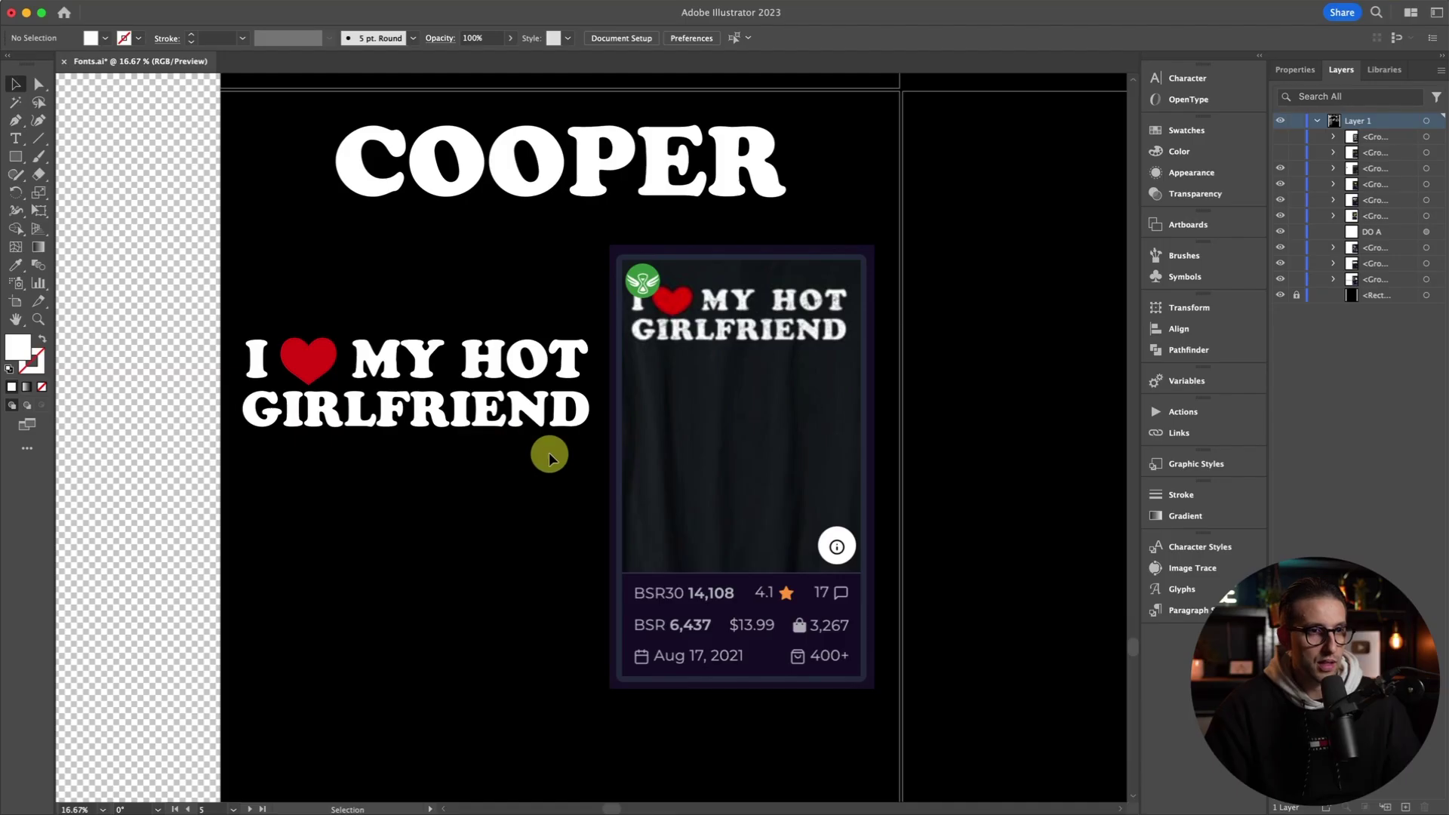
left_click(774, 319)
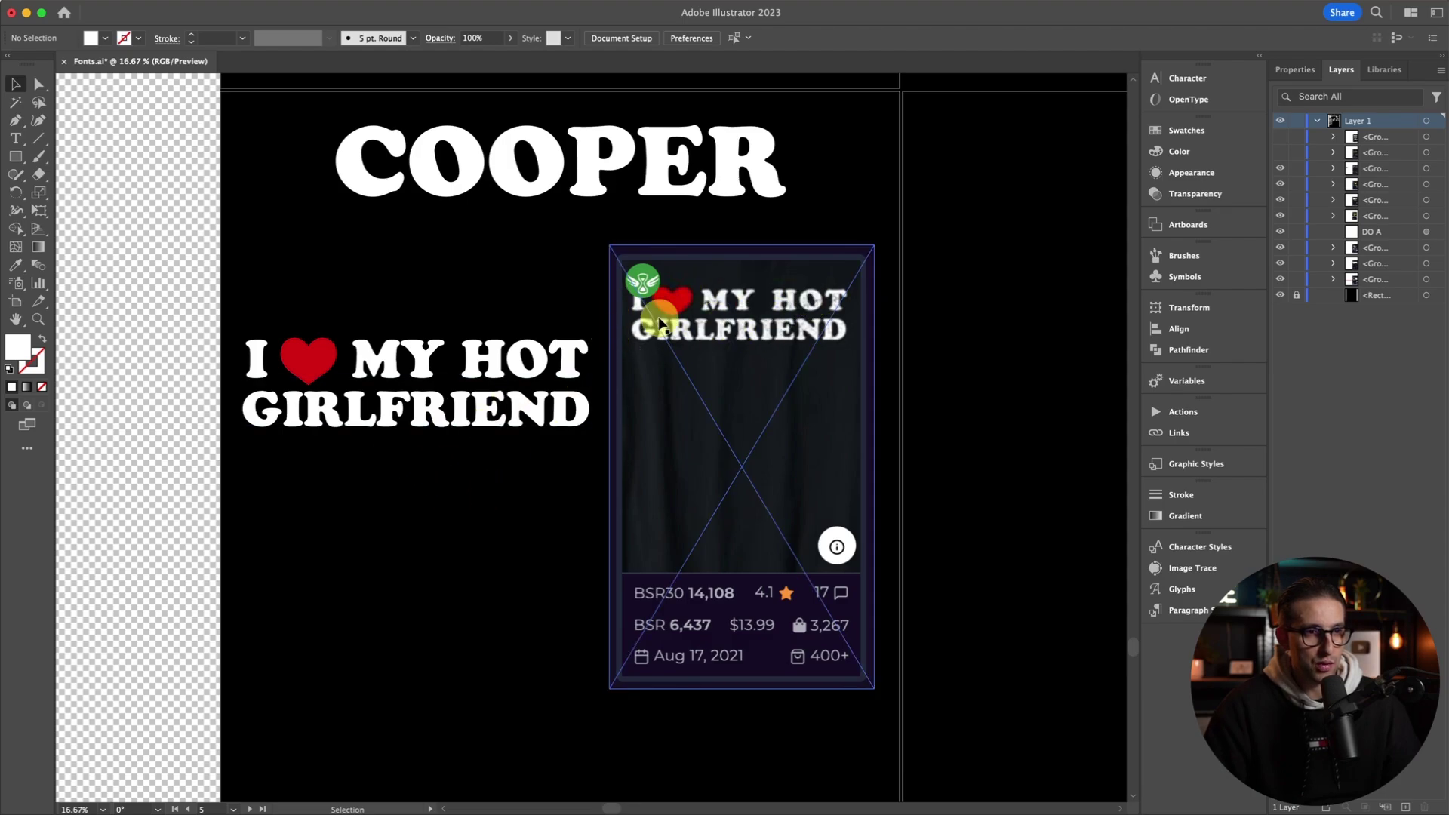
left_click(462, 427)
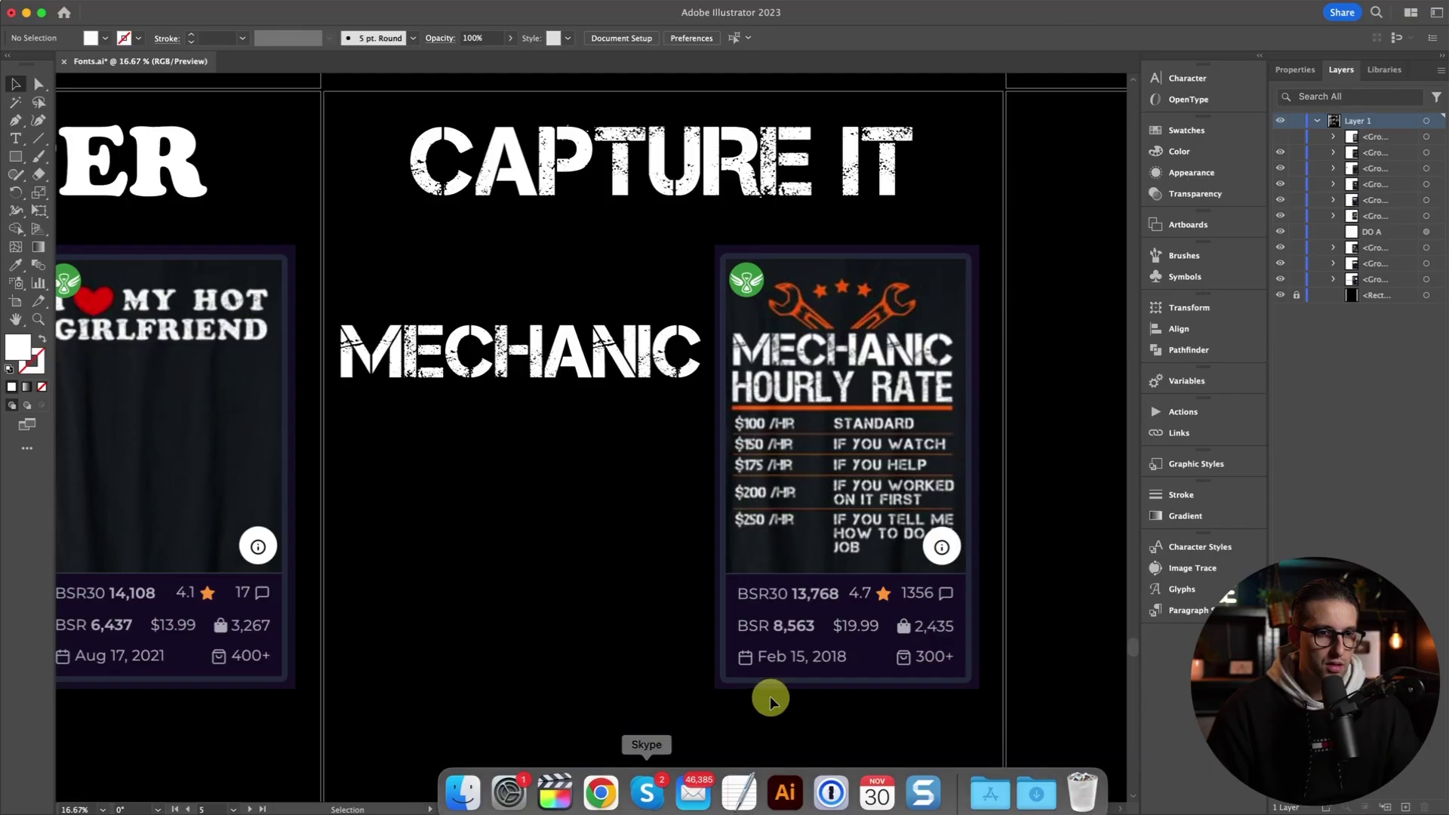
left_click(769, 638)
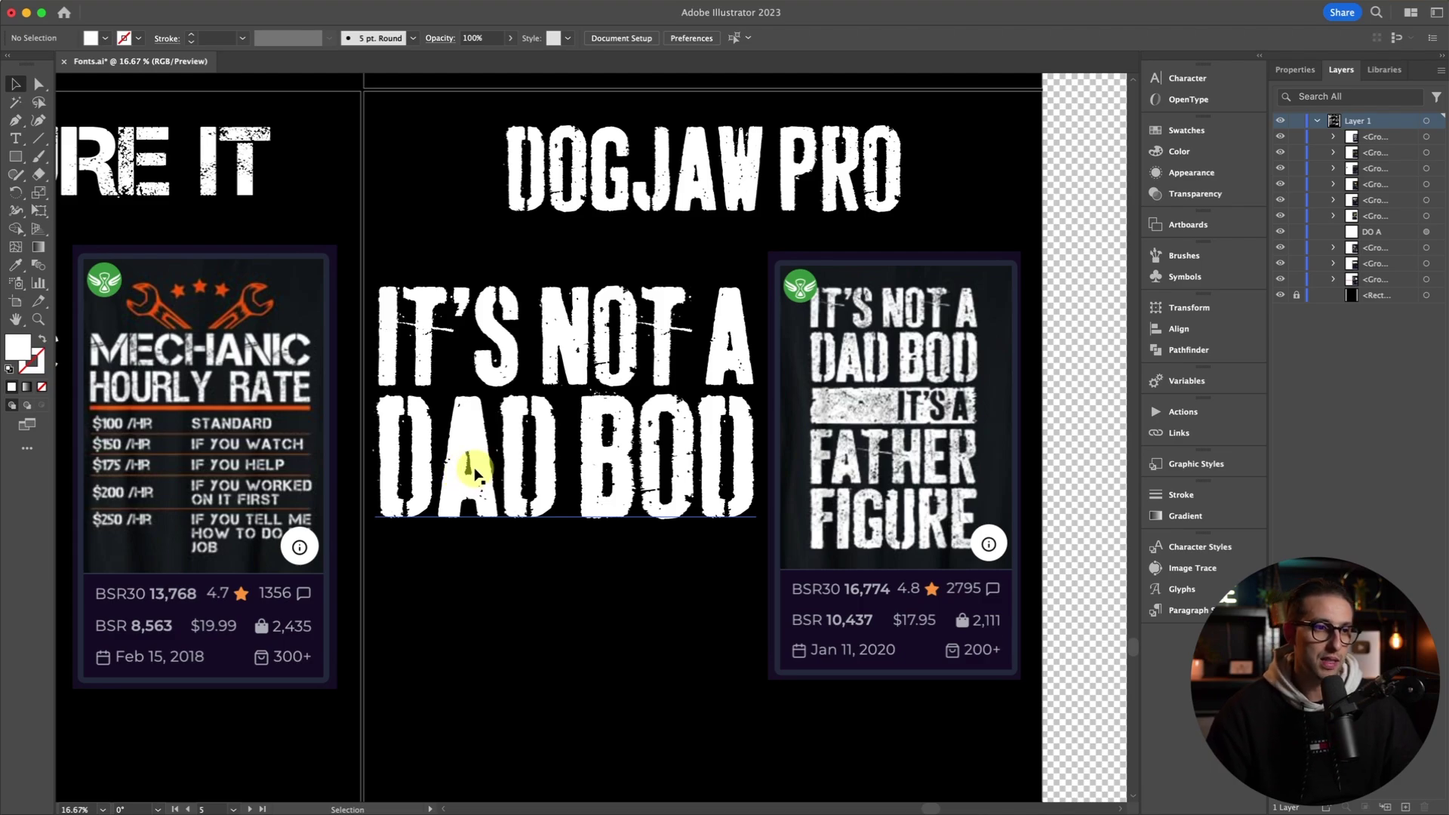
Try a copy of the DAD BOD text below the original with the letters AABBDD to test Dogjaw Pro's letter variations.
double_click(487, 489)
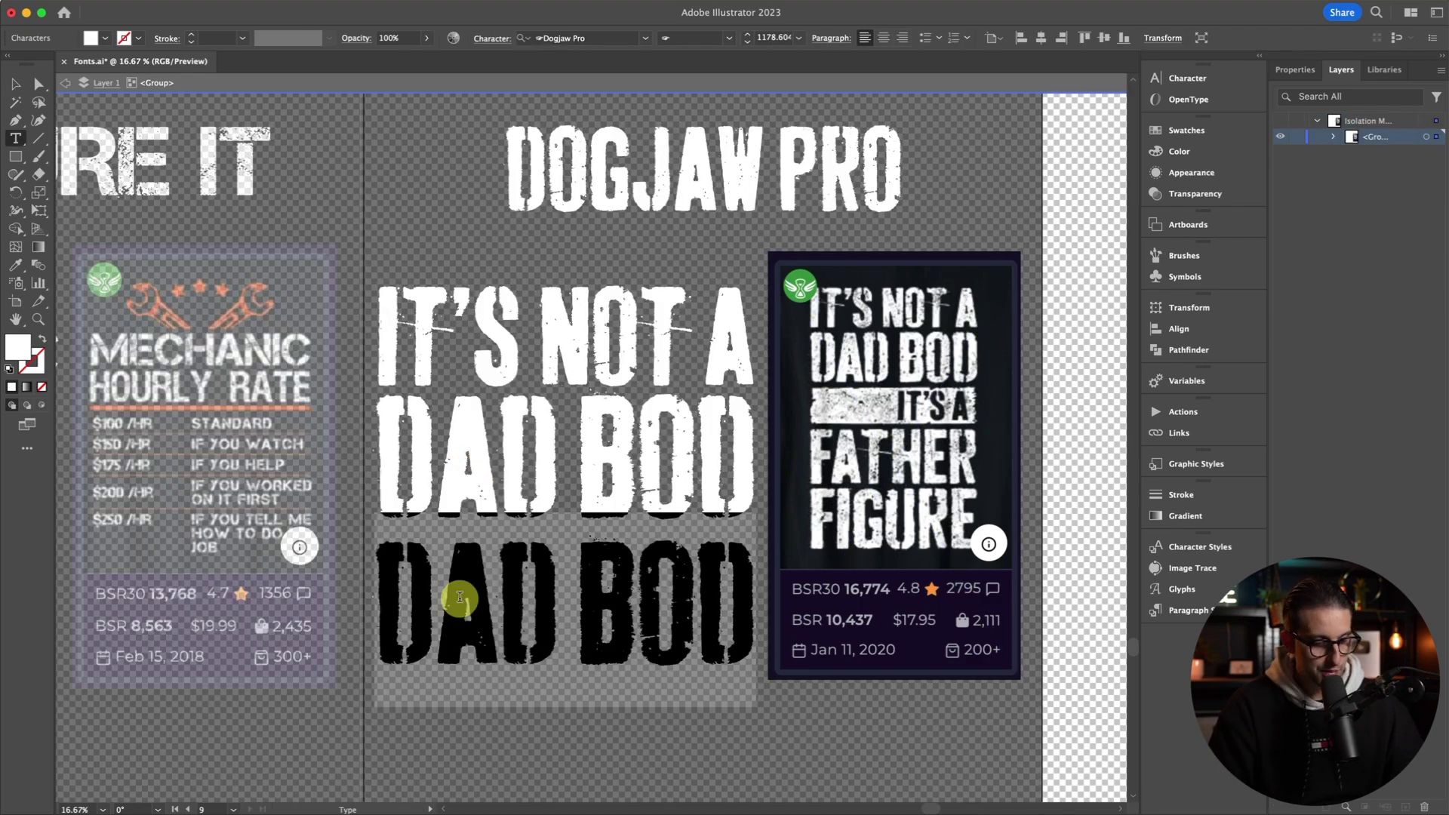
type("AA")
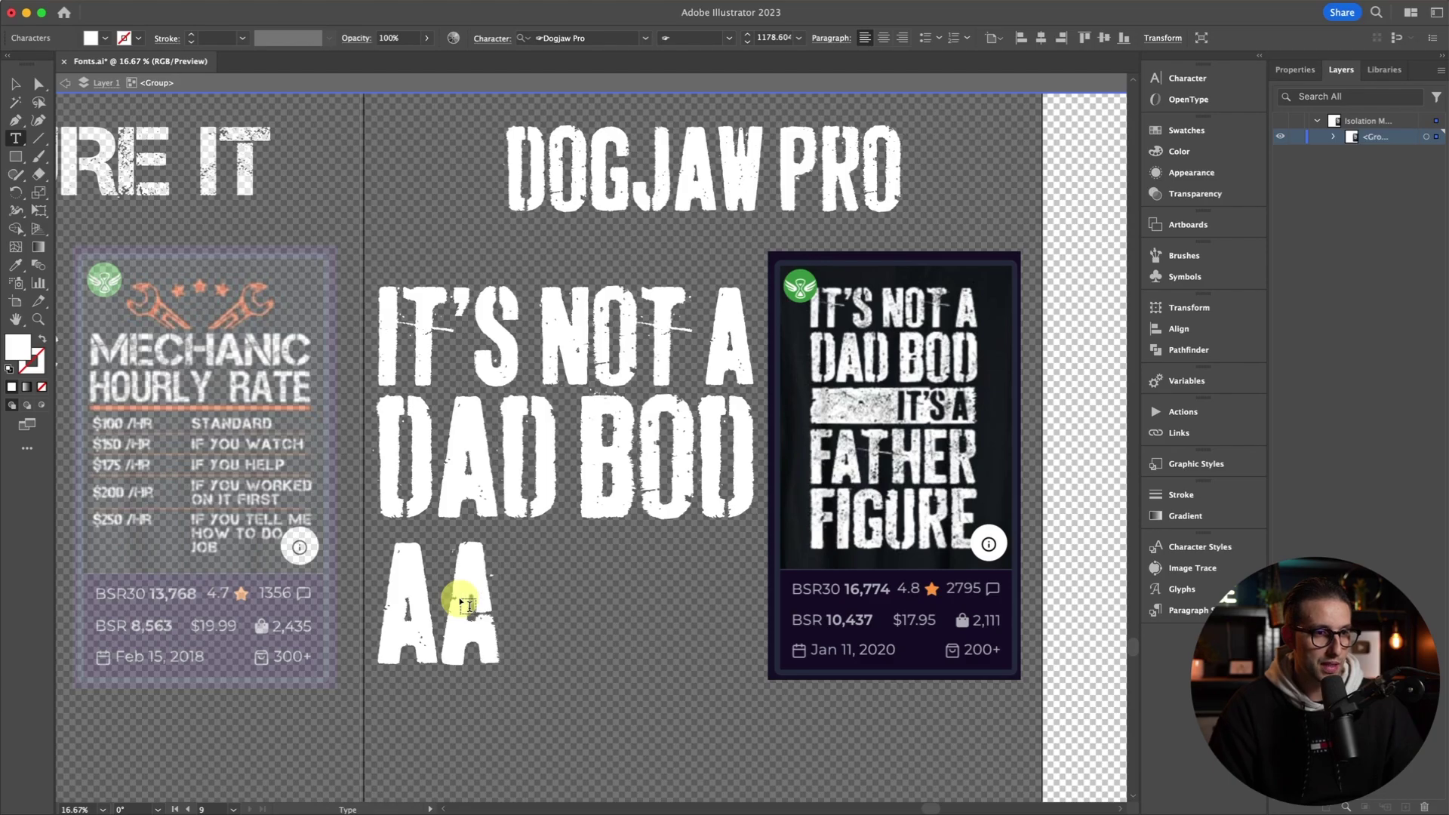
type("B")
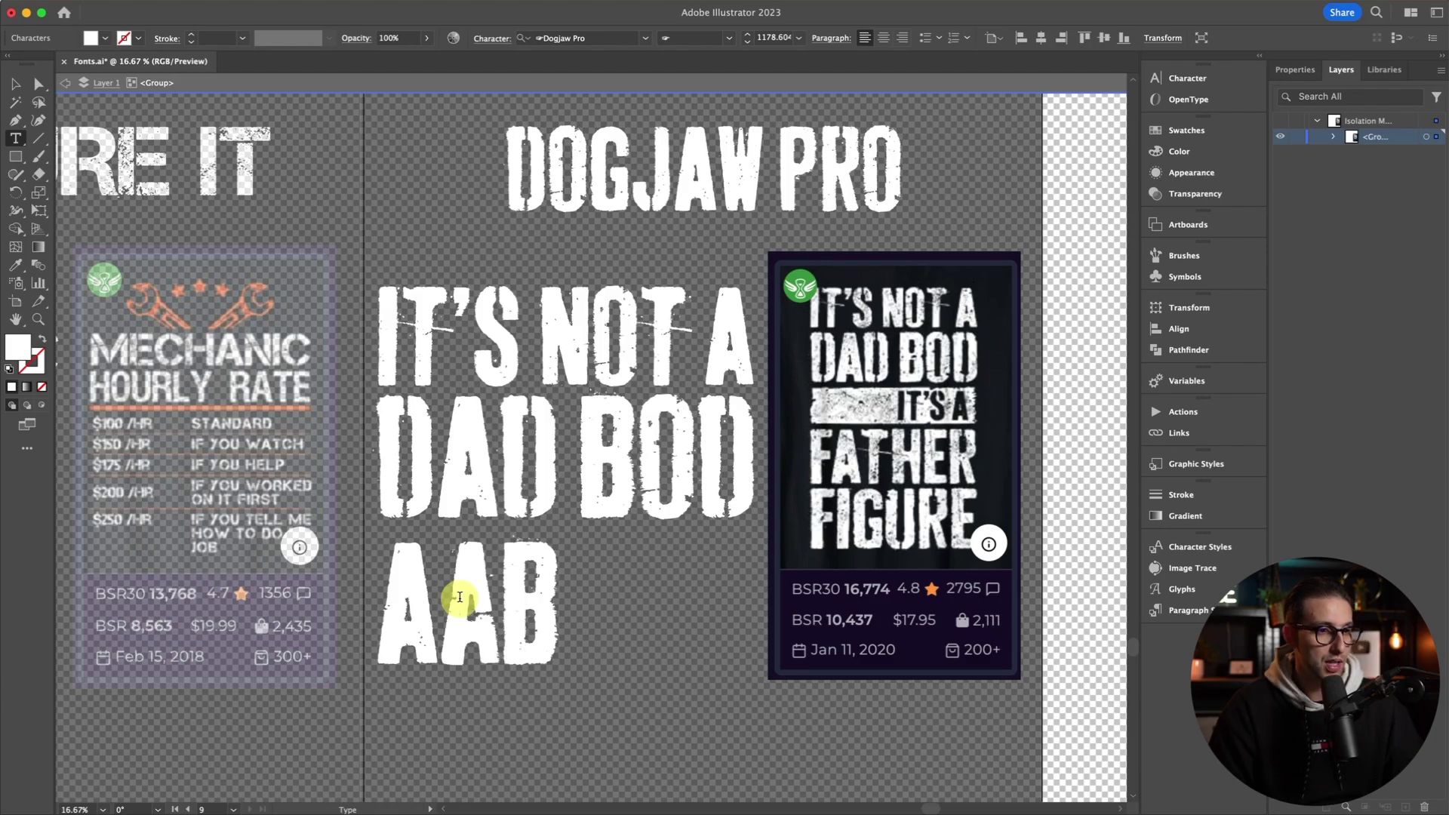
type("BD")
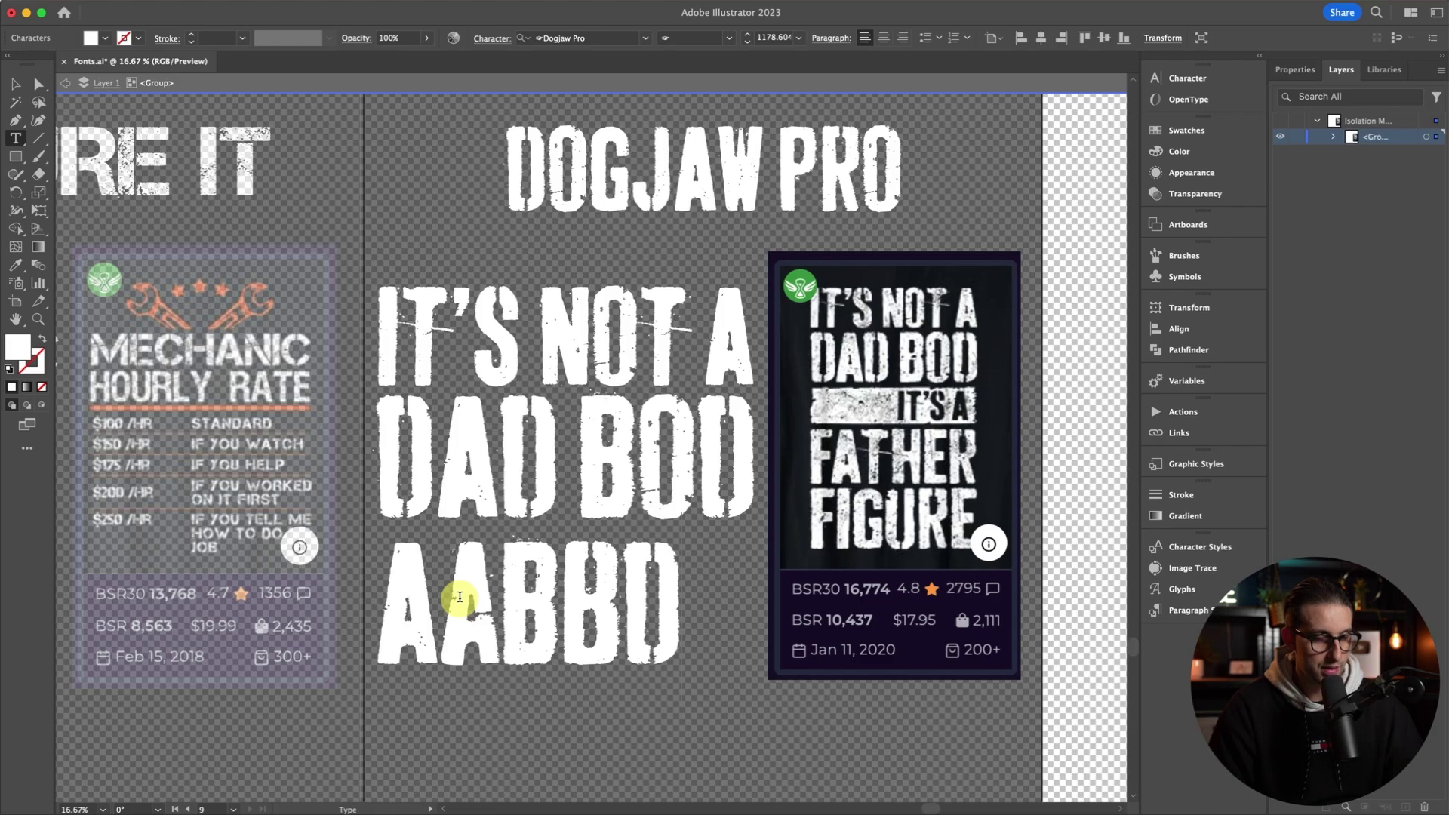
type("D")
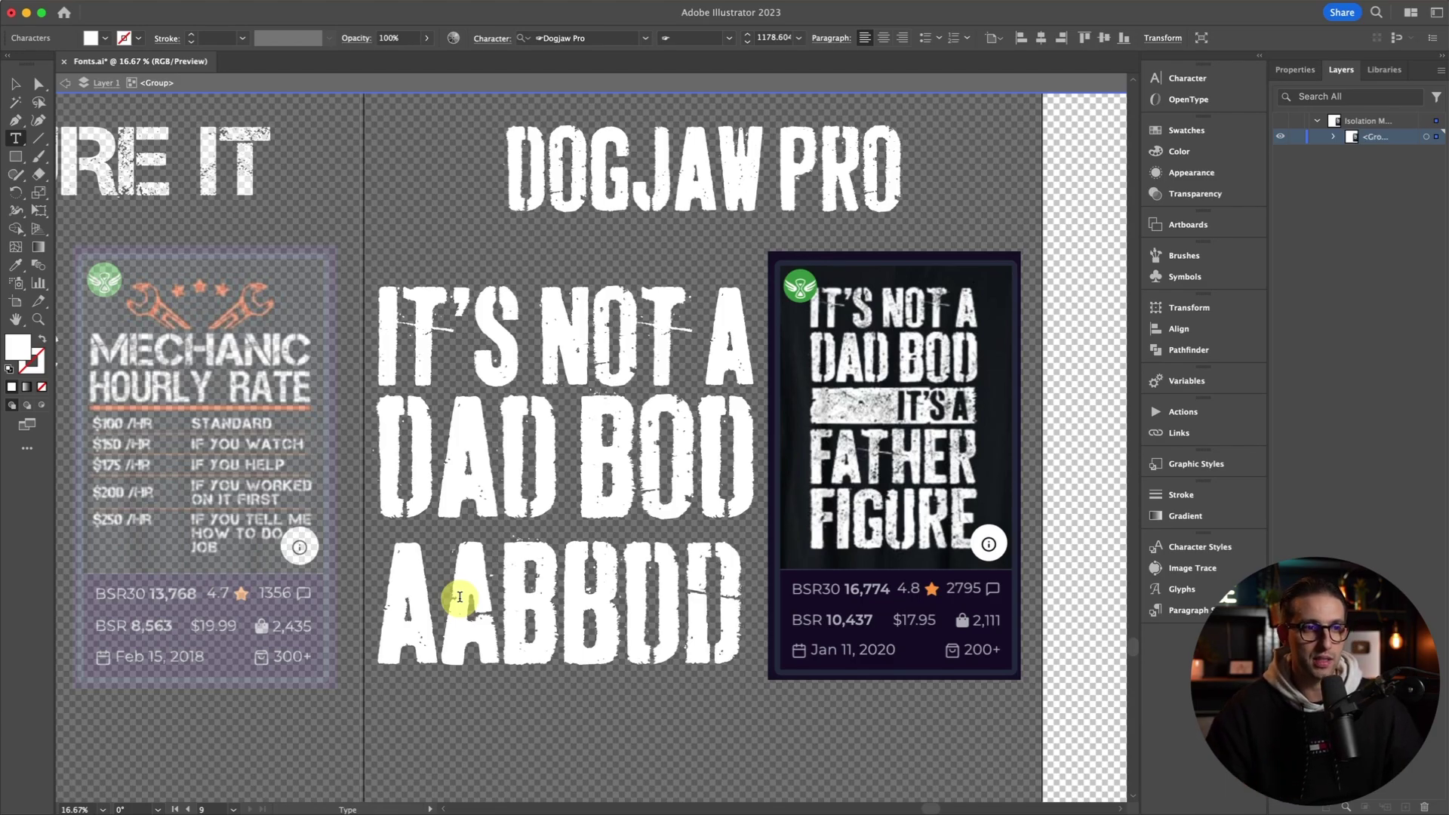
key("Escape")
key("Escape")
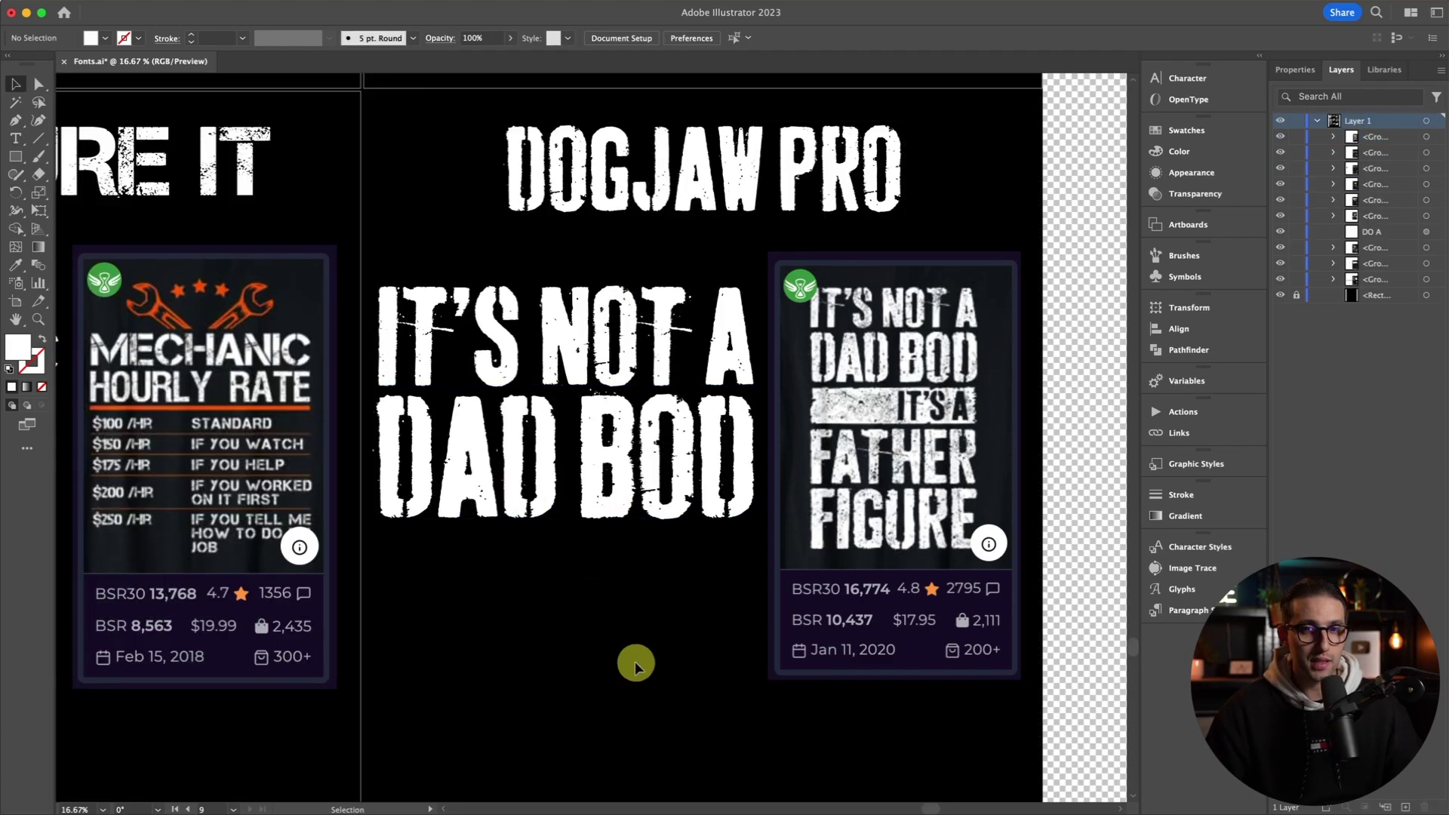